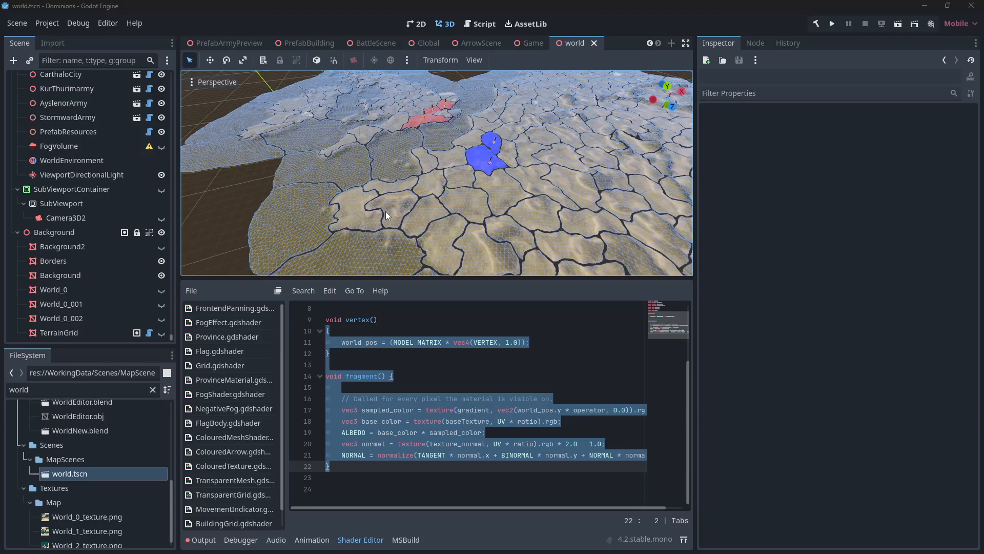
Fly around the map viewport and select Province_096 to inspect its properties
key("w")
right_click_drag(420, 187, 424, 189)
key("s")
key("a")
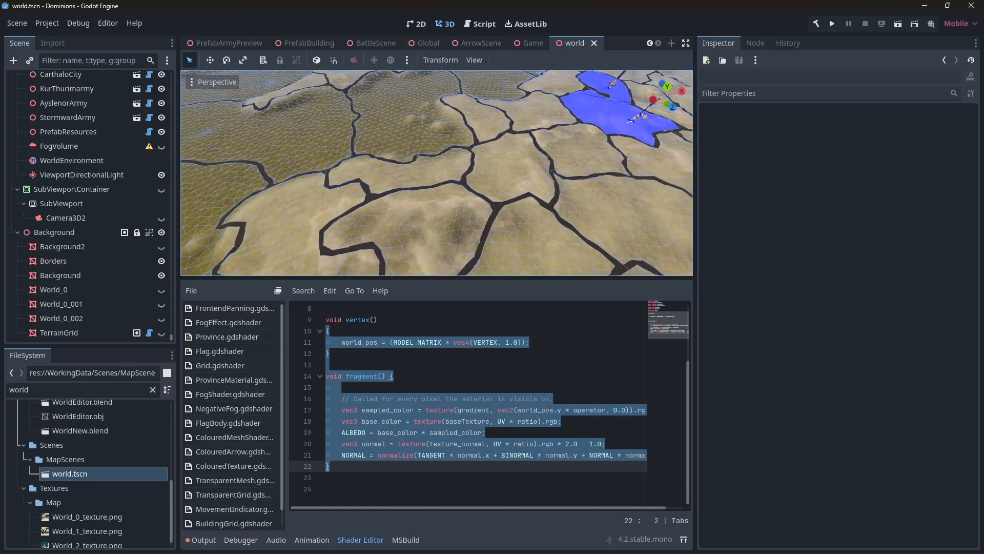
left_click(396, 177)
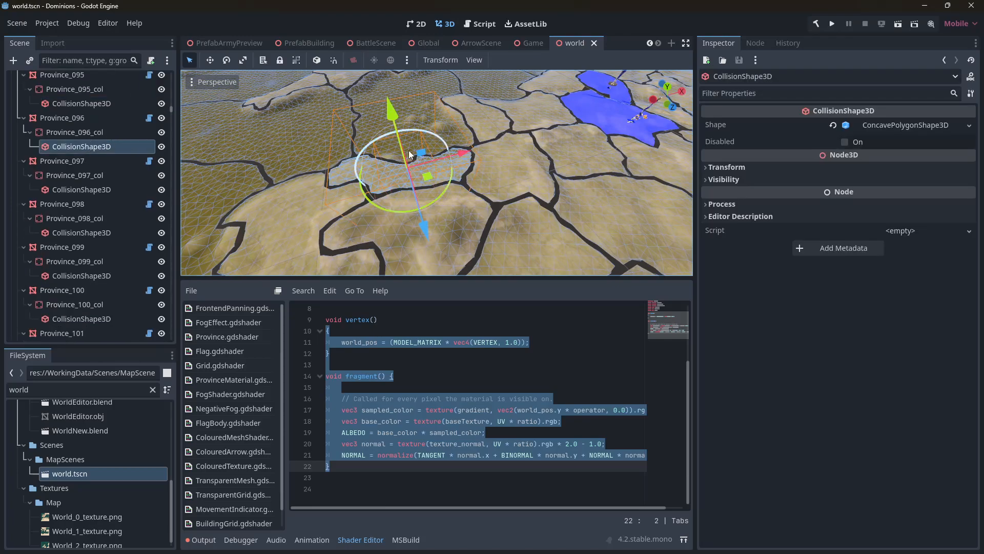
left_click(88, 120)
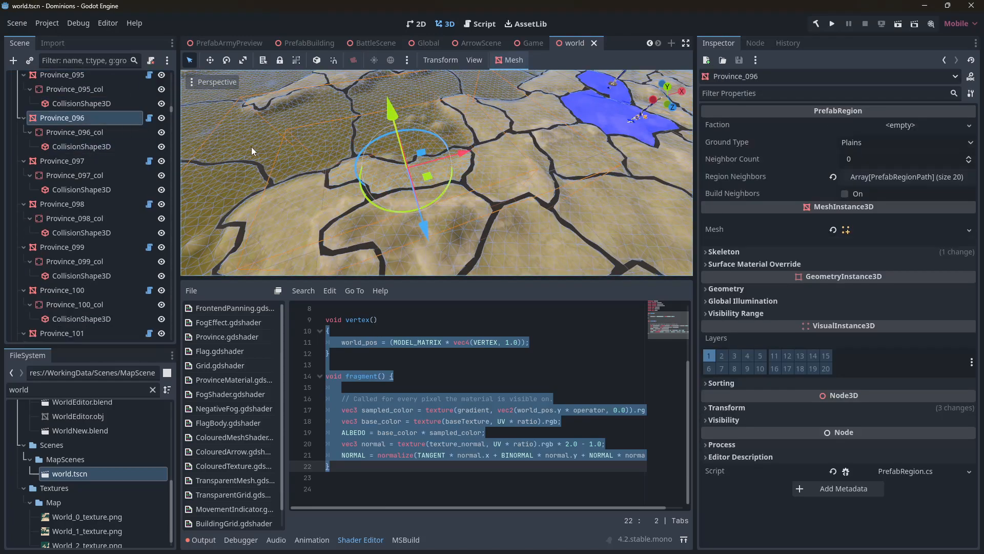
left_click_drag(411, 114, 343, 49)
key("ctrl+z")
Select the Borders node and inspect its surface material override
left_click(492, 222)
scroll(163, 106, "down", 3)
left_click_drag(174, 292, 152, 331)
left_click(70, 260)
right_click_drag(436, 174, 538, 102)
left_click_drag(491, 118, 482, 112)
key("ctrl+z")
right_click_drag(460, 152, 410, 195)
key("s")
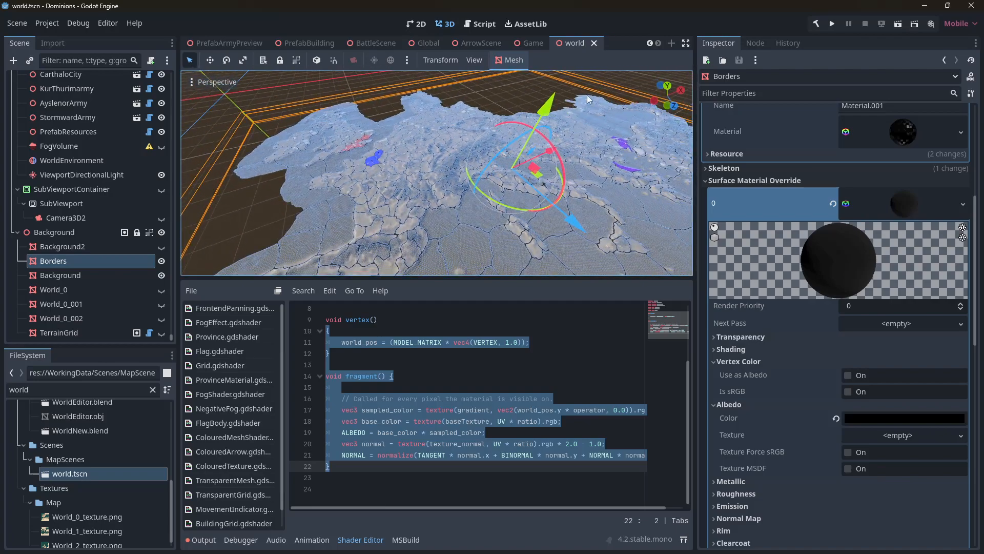
left_click_drag(551, 108, 547, 75)
key("ctrl+z")
Fly across the map viewport to examine the province terrain and borders
mouse_move(453, 149)
right_mouse_down()
mouse_move(453, 103)
mouse_move(451, 174)
mouse_move(456, 139)
mouse_move(451, 149)
mouse_move(410, 139)
mouse_move(441, 140)
right_mouse_up()
left_click(446, 115)
key("w")
key("s")
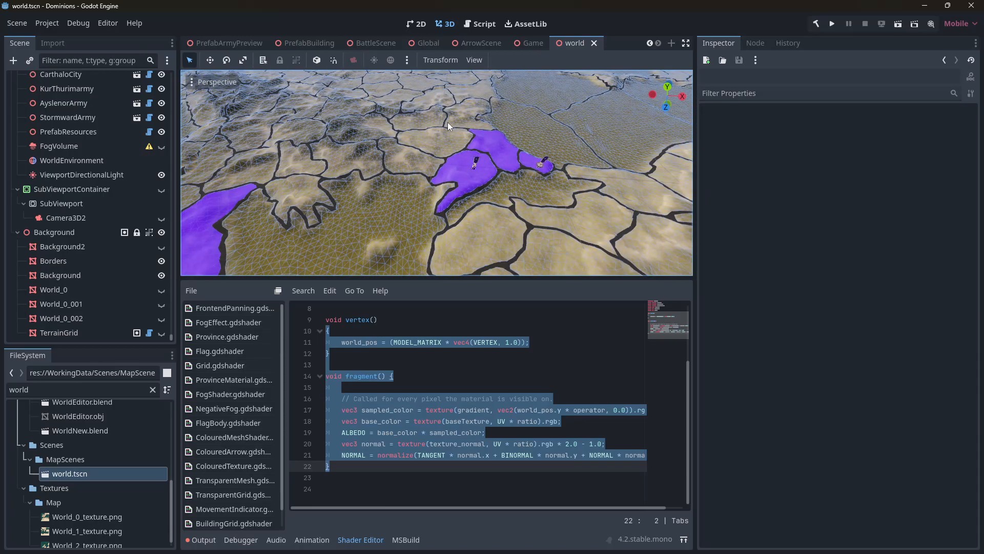
key("s")
right_click_drag(456, 118, 478, 146)
key("w")
key("s")
scroll(476, 146, "up", 2)
key("s")
key("a")
key("w")
key("s")
key("a")
key("w")
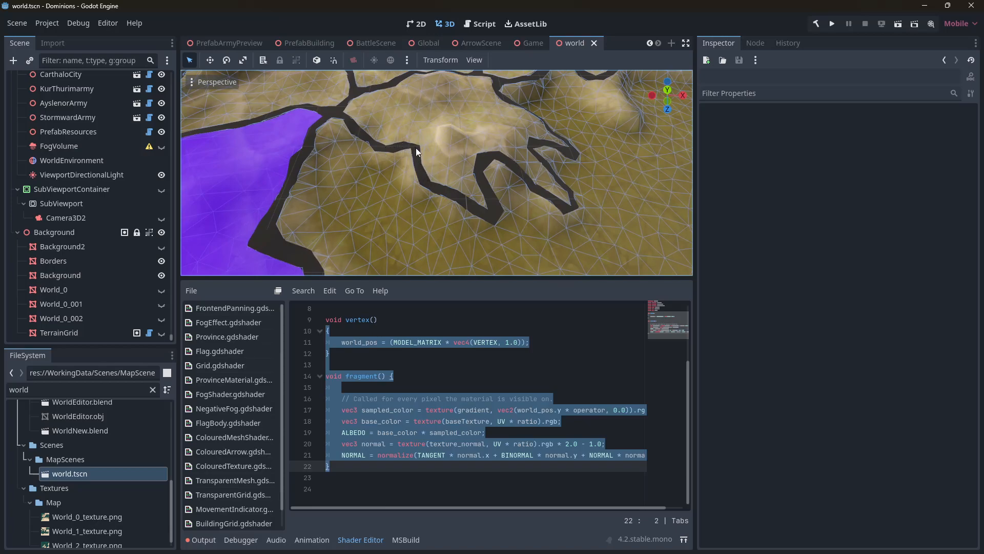
Navigate the viewport and select a province's collision shape to inspect it
key("s")
right_click_drag(478, 174, 511, 169)
key("d")
key("w")
key("s")
key("a")
key("w")
key("s")
left_click(416, 193)
right_click_drag(367, 176, 358, 180)
scroll(62, 137, "up", 3)
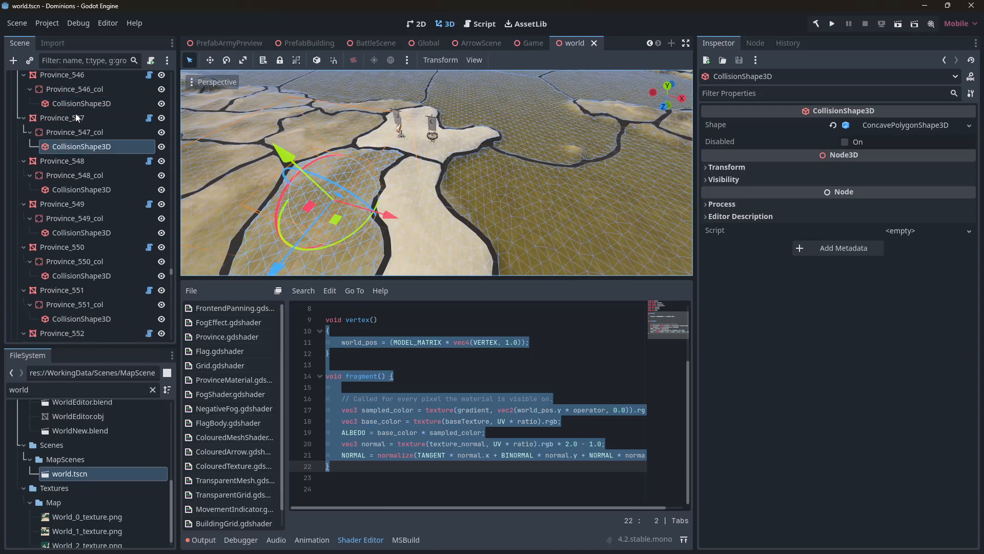
Assign an ownership faction resource and faction Id to Province_547
left_click(76, 115)
left_click(865, 125)
left_click(863, 136)
left_click(902, 142)
left_click(881, 220)
right_click_drag(560, 172, 466, 128)
left_click(910, 141)
left_click(869, 217)
Navigate the viewport and select another coloured province's collision shape
key("w")
scroll(581, 200, "down", 2)
left_click(418, 86)
right_click_drag(418, 87, 415, 176)
key("s")
key("s")
key("w")
key("d")
key("a")
key("s")
key("w")
left_click(383, 159)
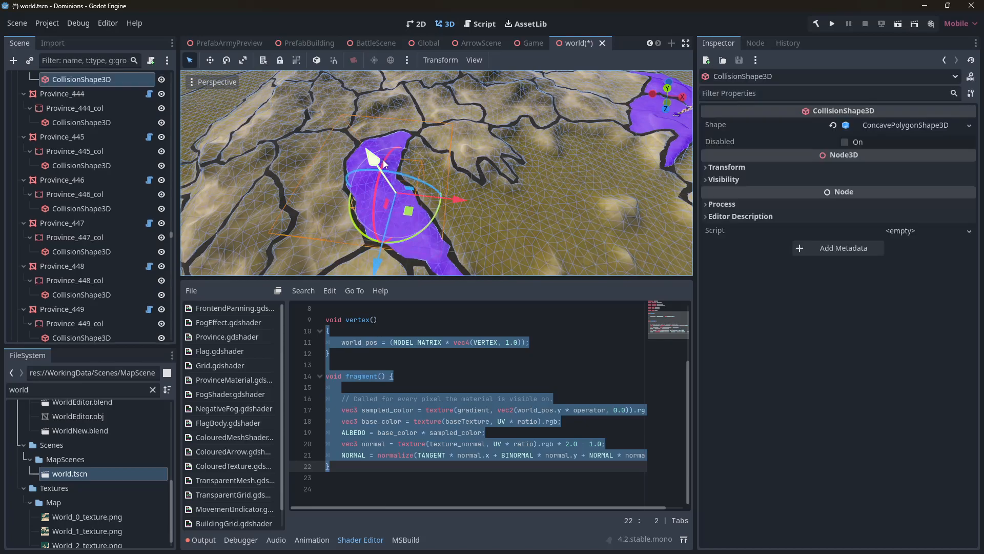
Clear the Faction property of Province_443
scroll(100, 111, "up", 3)
left_click(90, 118)
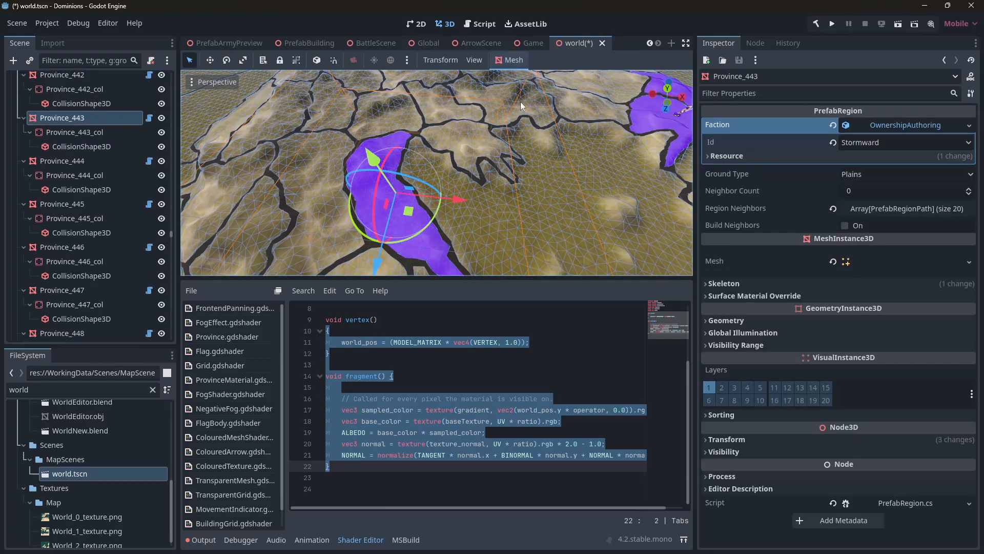
left_click(894, 130)
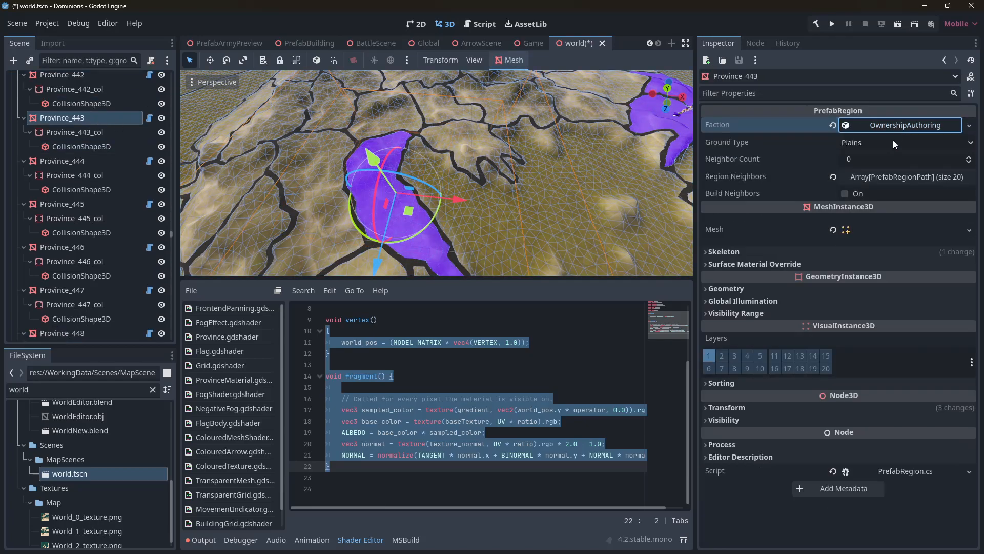
left_click(968, 125)
left_click(883, 204)
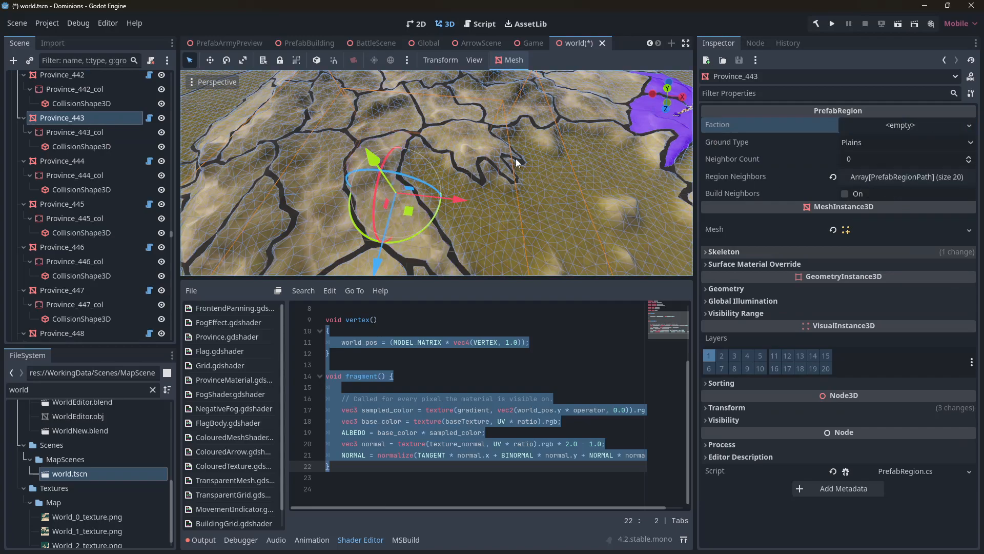
Fly over the map to review the province ownership colours
right_click_drag(389, 125, 436, 156)
left_click(445, 106)
key("a")
key("s")
key("w")
key("a")
key("s")
key("s")
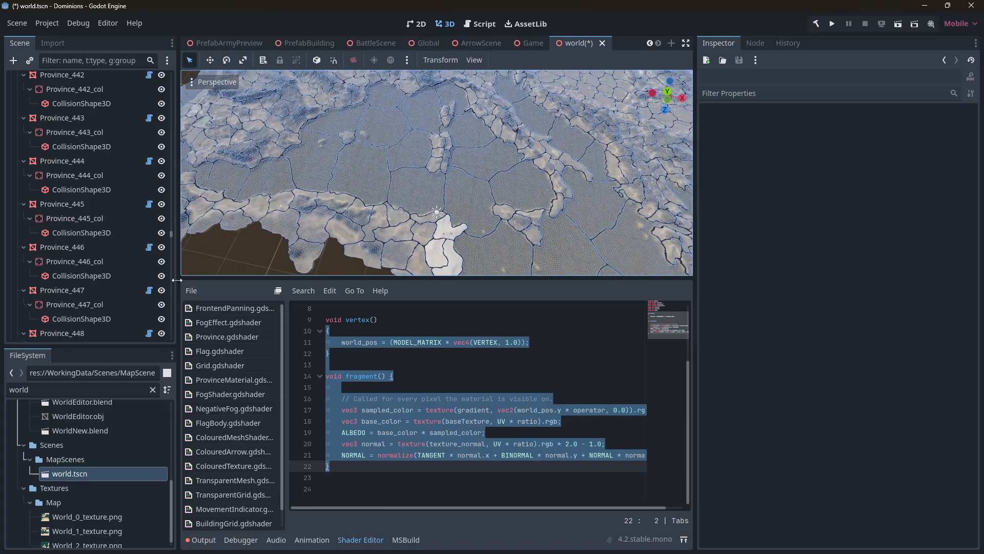
Enlarge the 3D viewport, select the Background mesh and expand its Gradient shader parameter
left_click_drag(171, 235, 171, 345)
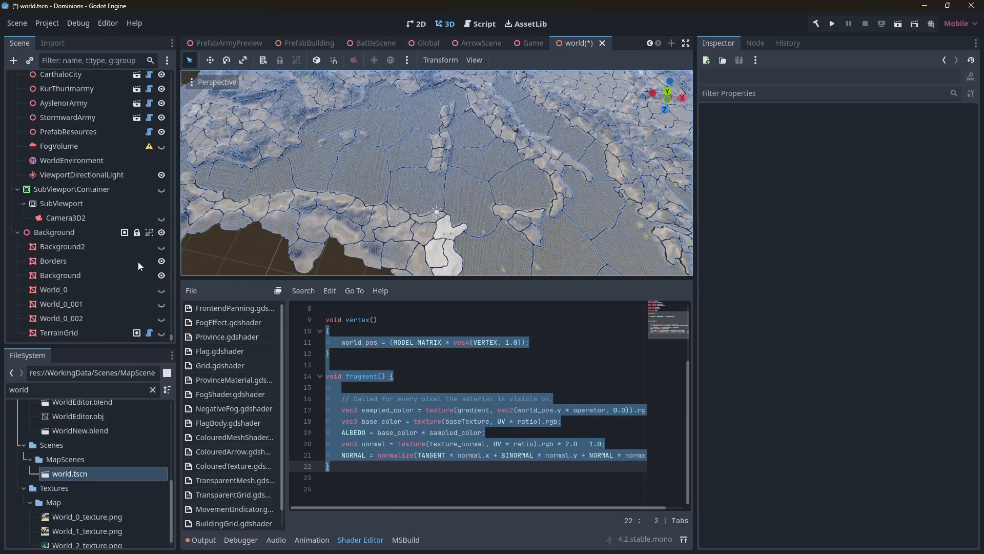
left_click_drag(336, 282, 338, 385)
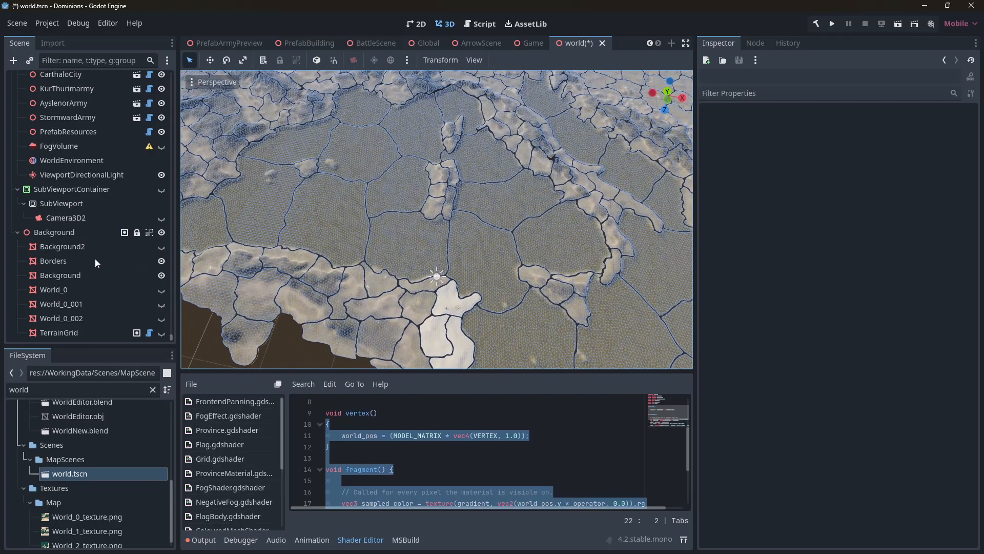
left_click(128, 276)
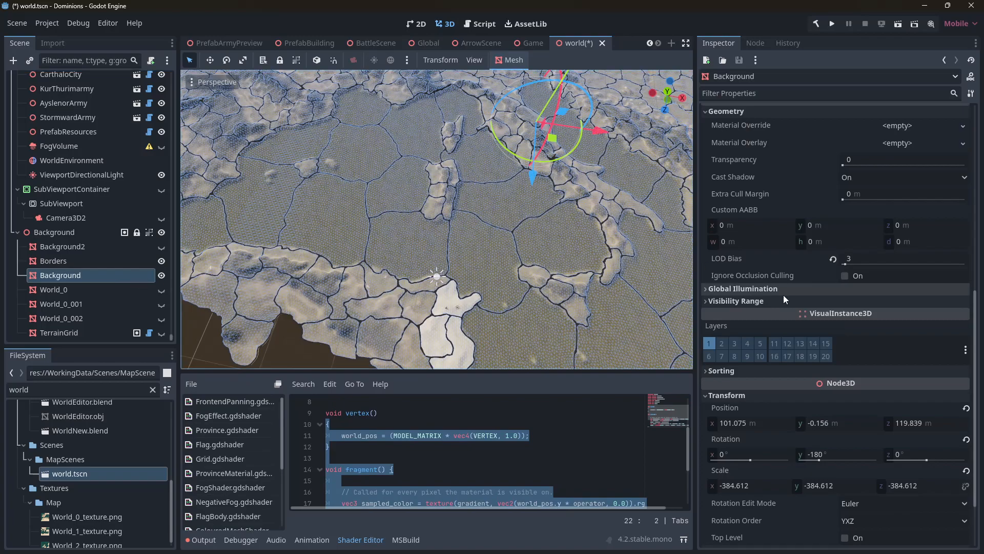
scroll(783, 292, "down", 2)
scroll(814, 293, "up", 5)
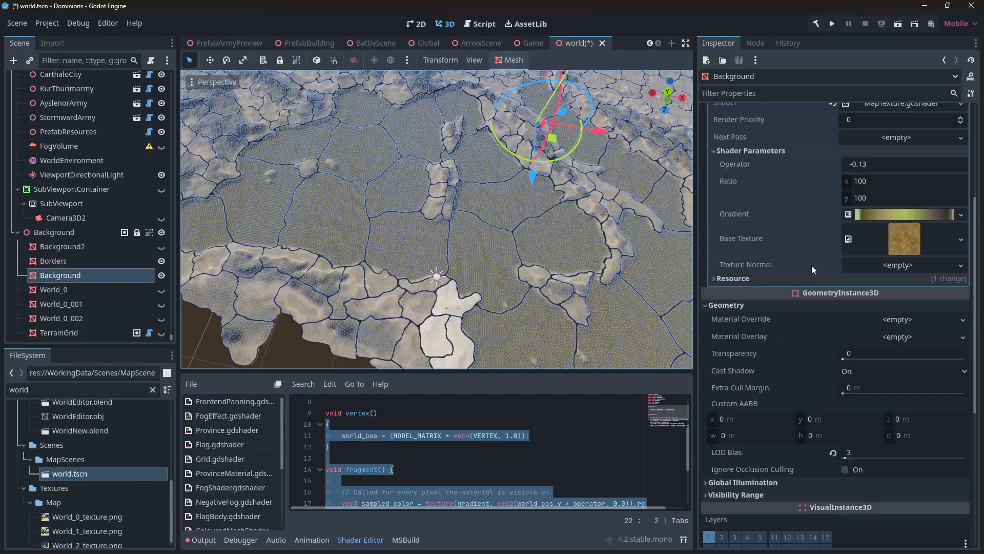
left_click(891, 215)
left_click(874, 229)
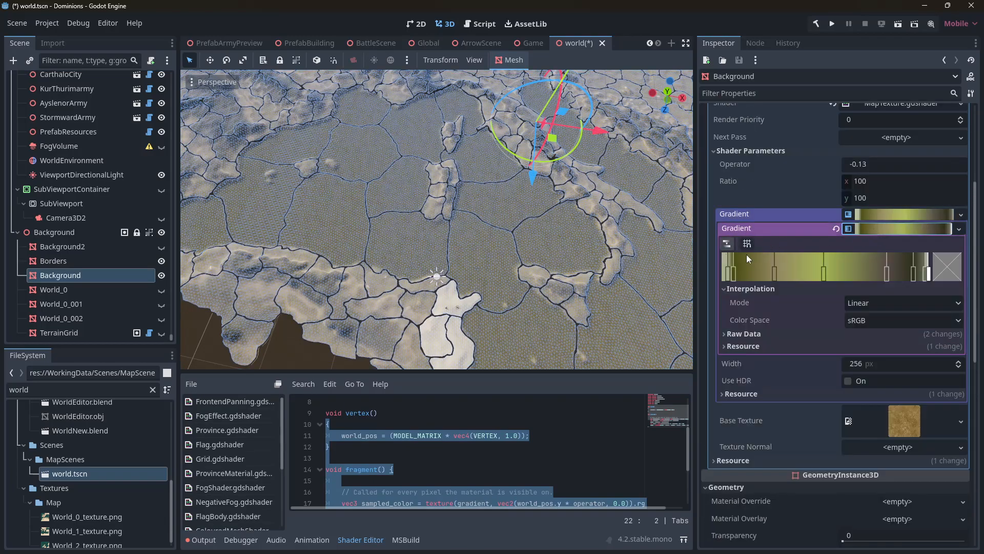
Fly close over the terrain to examine how the gradient colours the heights
right_click_drag(556, 220, 574, 179)
key("w")
mouse_move(441, 153)
left_mouse_down()
mouse_move(439, 140)
mouse_move(437, 152)
left_mouse_up()
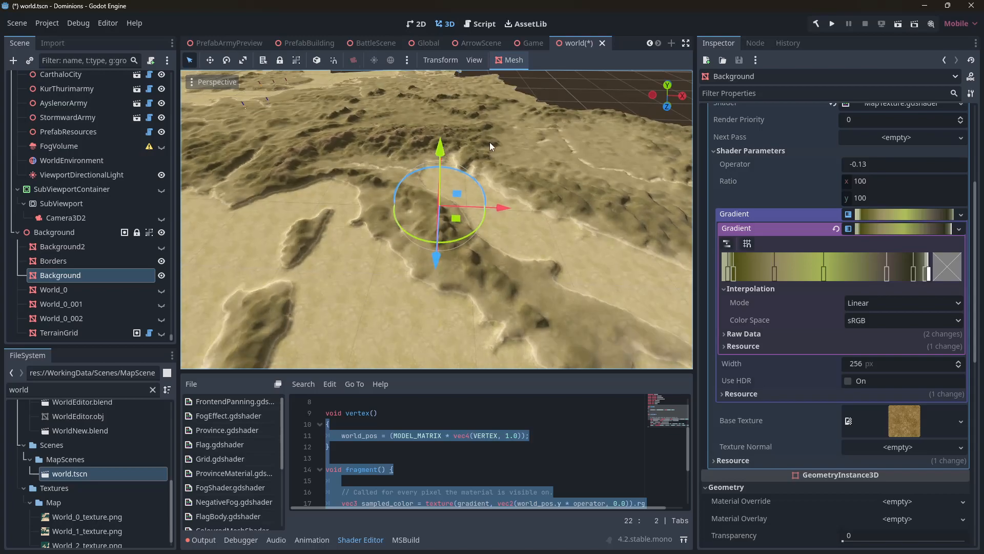
key("ctrl+z")
key("w")
right_click_drag(522, 162, 506, 173)
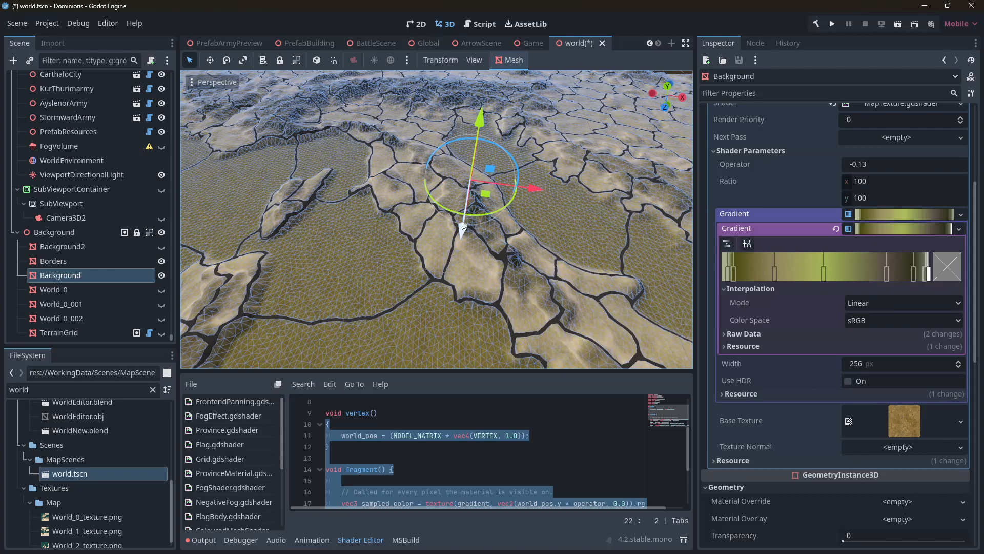
key("w")
right_click_drag(504, 220, 506, 220)
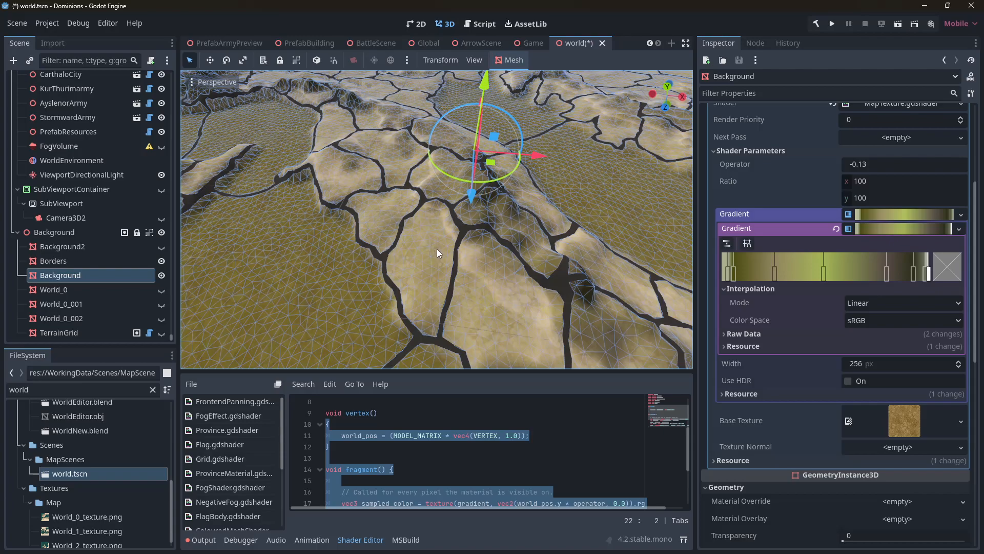
key("w")
right_click_drag(503, 233, 495, 216)
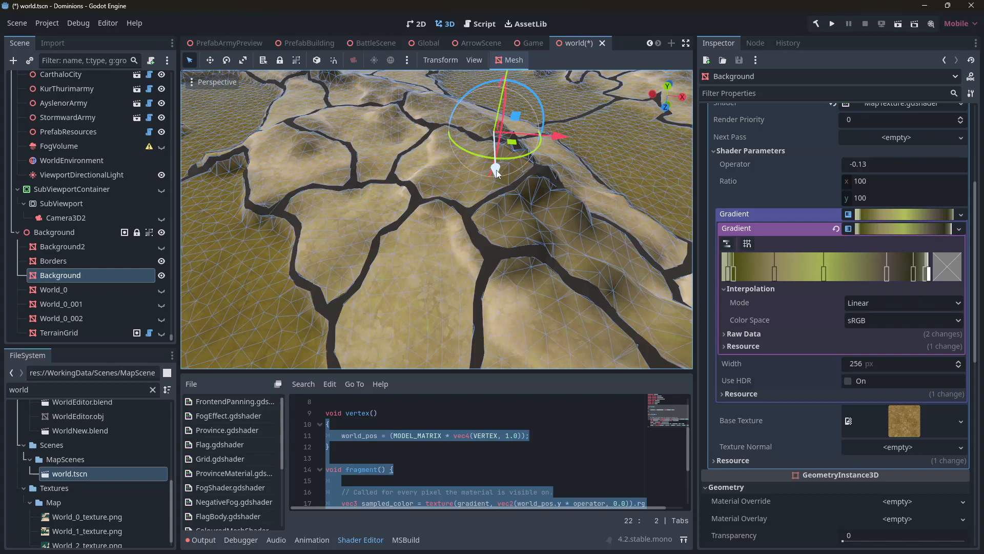
Orbit around the map to compare terrain colouring in different regions
left_click_drag(496, 173, 327, 215)
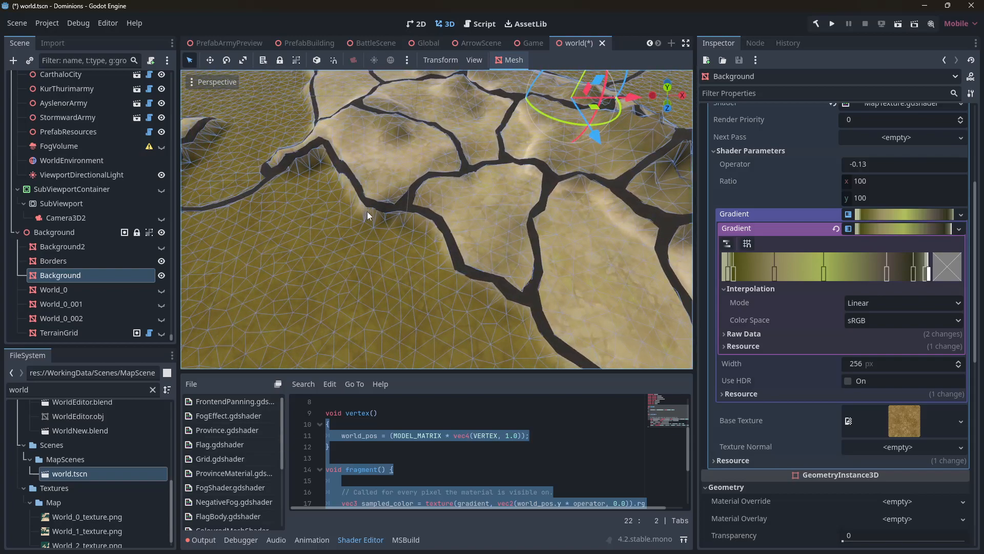
key("s")
right_click_drag(403, 156, 361, 164)
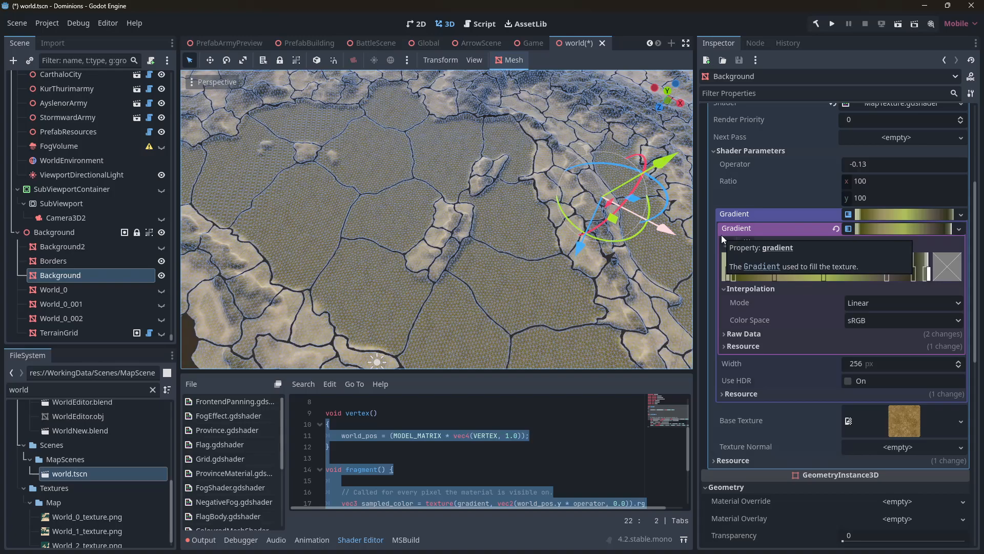
right_click_drag(512, 215, 587, 244)
key("s")
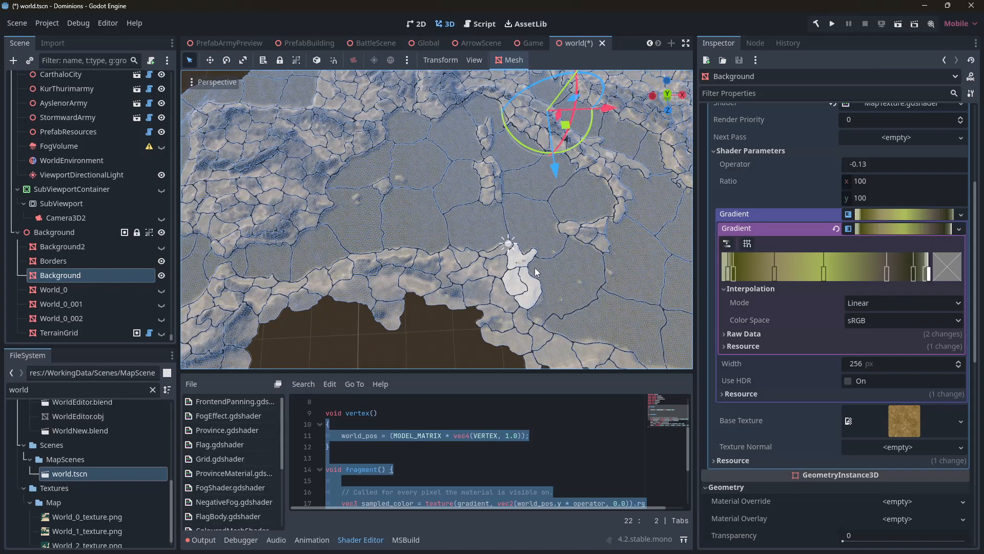
right_click_drag(380, 248, 363, 261)
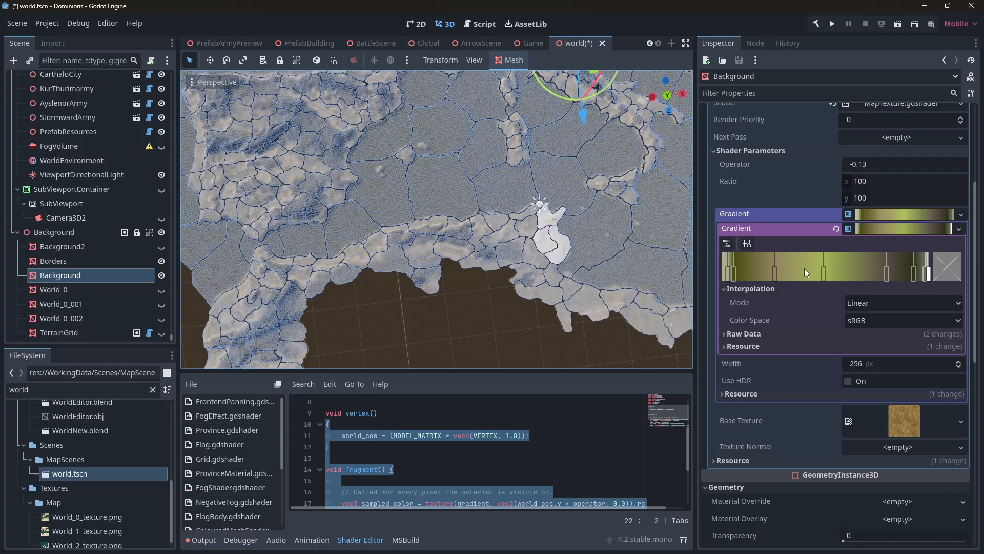
right_click_drag(573, 254, 573, 253)
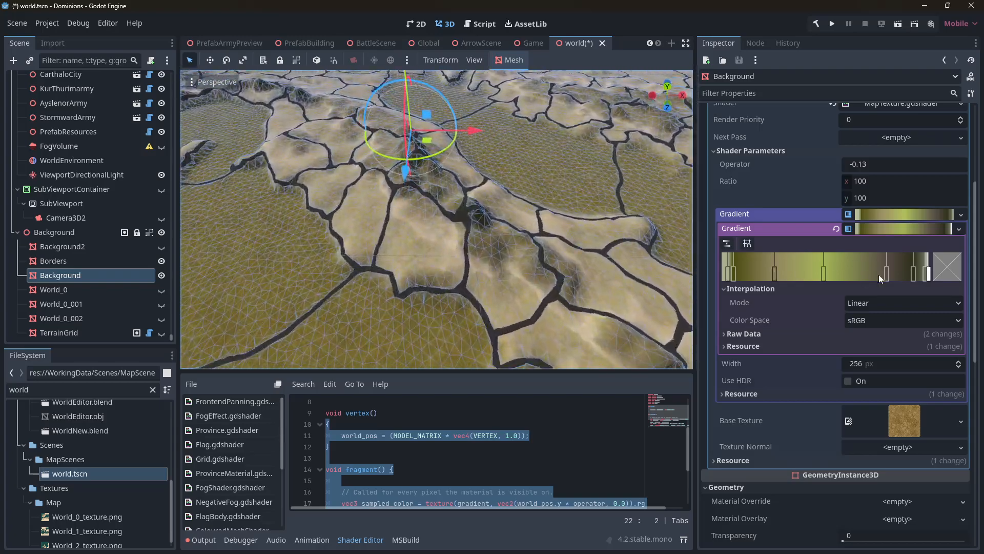
Move the gradient's rightmost dark stop further right and add a new stop beside it
left_click(913, 275)
left_click_drag(915, 276, 929, 279)
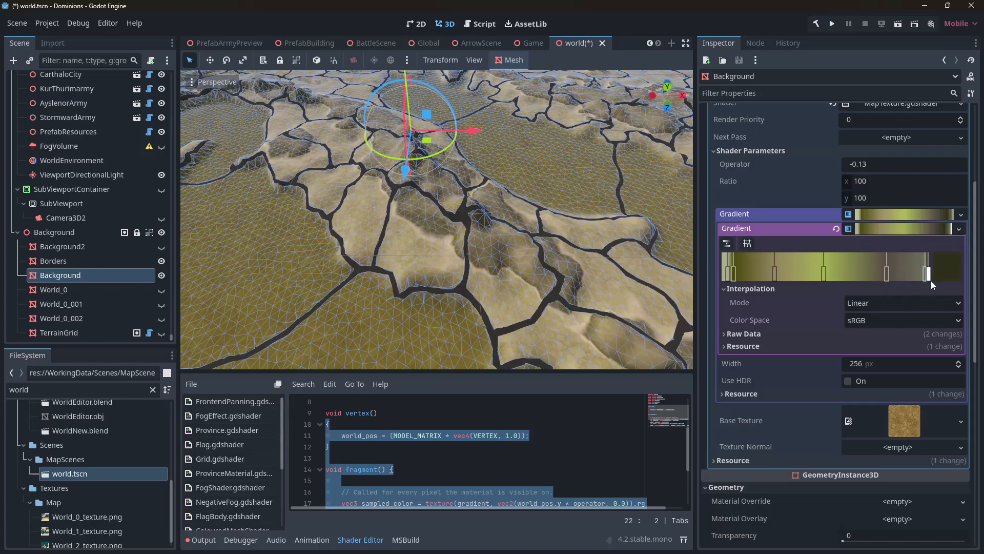
left_click(915, 280)
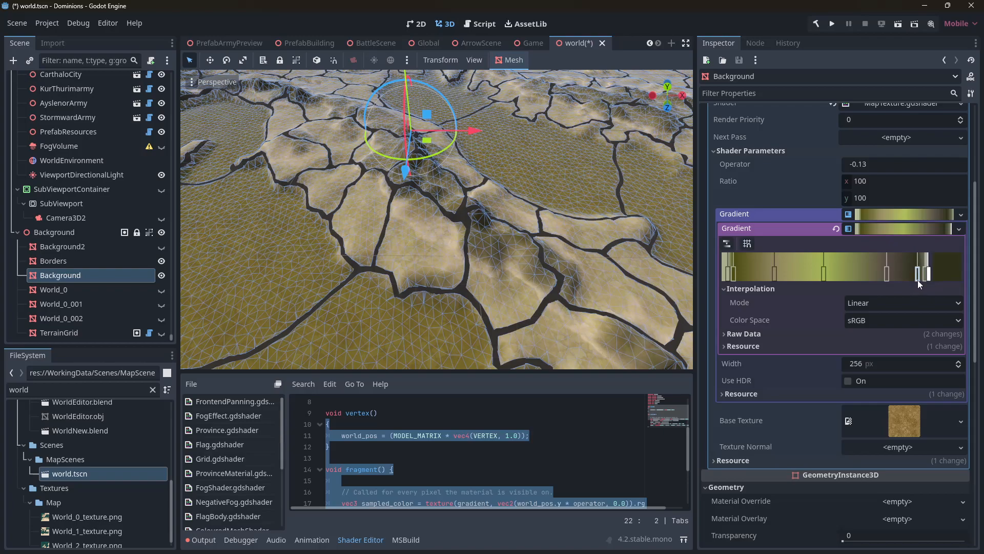
Navigate the viewport to review the updated terrain colouring
right_click_drag(528, 236, 518, 244)
key("s")
key("s")
right_click_drag(514, 222, 514, 223)
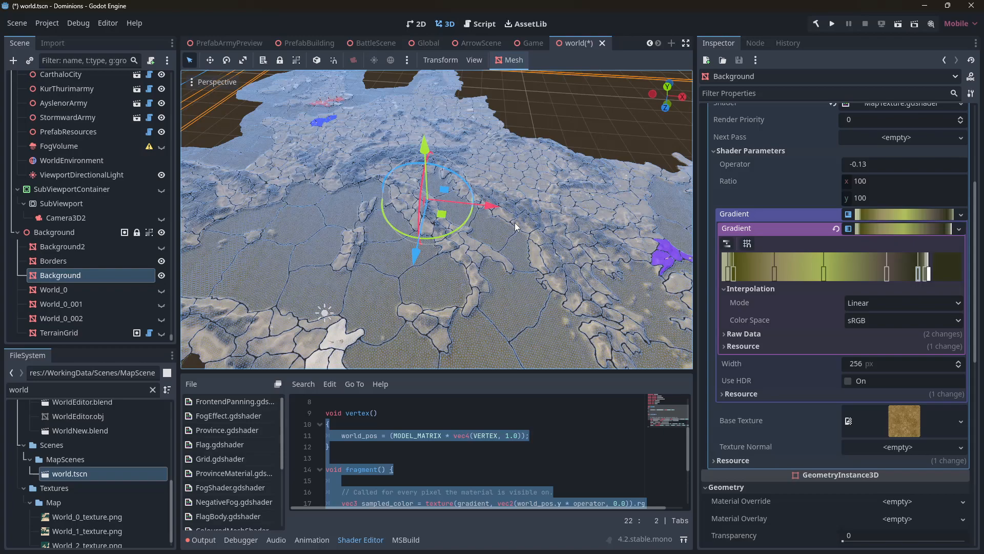
key("w")
right_click_drag(515, 222, 418, 251)
key("s")
Fly across the rest of the map to check the gradient across regions
key("s")
key("a")
key("w")
key("w")
key("a")
left_click(429, 162)
key("s")
key("d")
key("w")
key("d")
key("w")
key("s")
key("a")
Switch to Krita's BorderMap.kra, zoom into the borders and show the heightmap layer
mouse_move(640, 546)
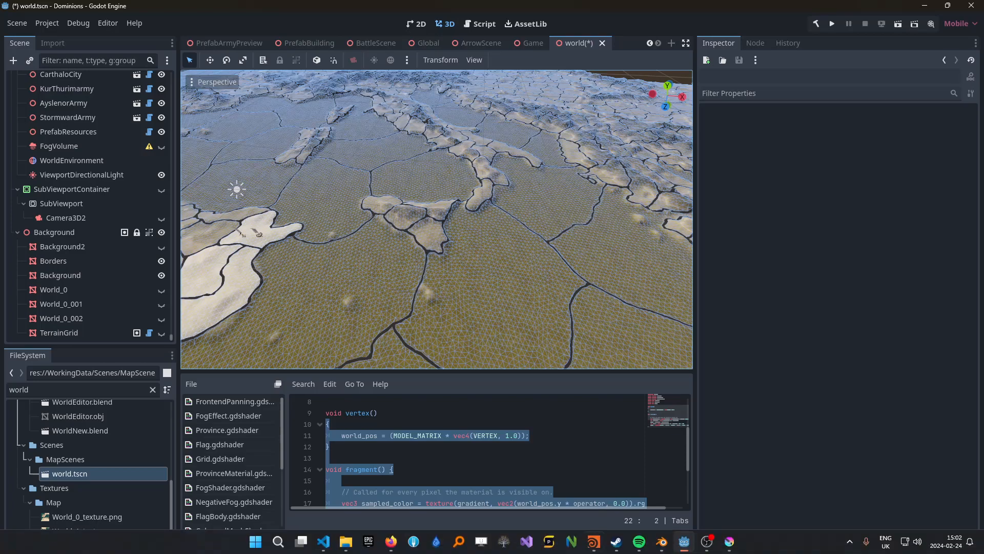
left_click(729, 543)
scroll(494, 352, "down", 2)
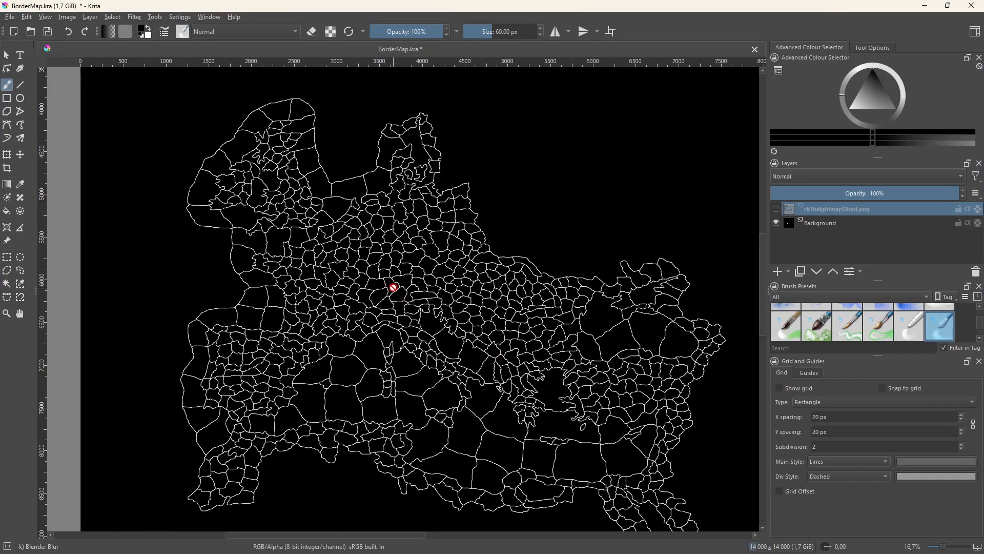
middle_click_drag(394, 306, 403, 298)
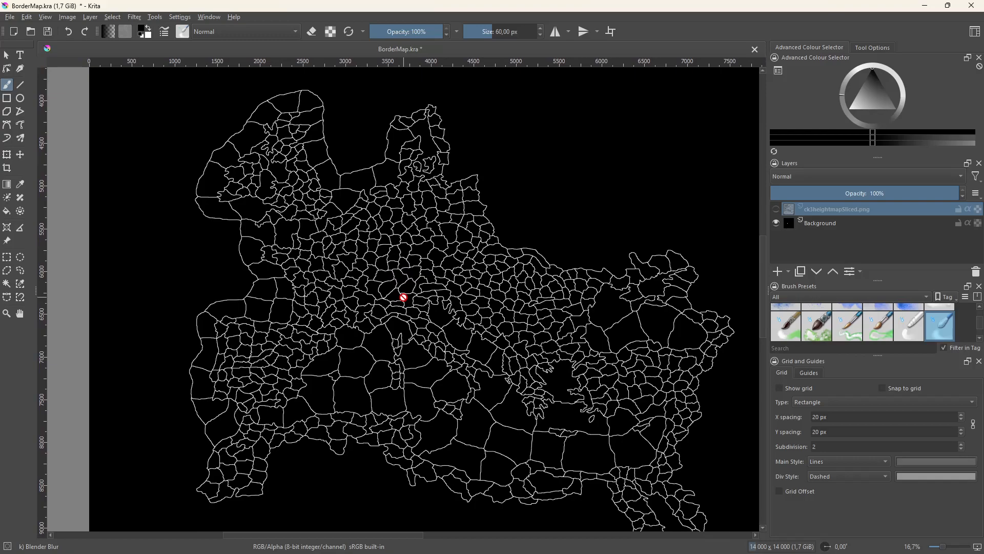
scroll(401, 296, "down", 1)
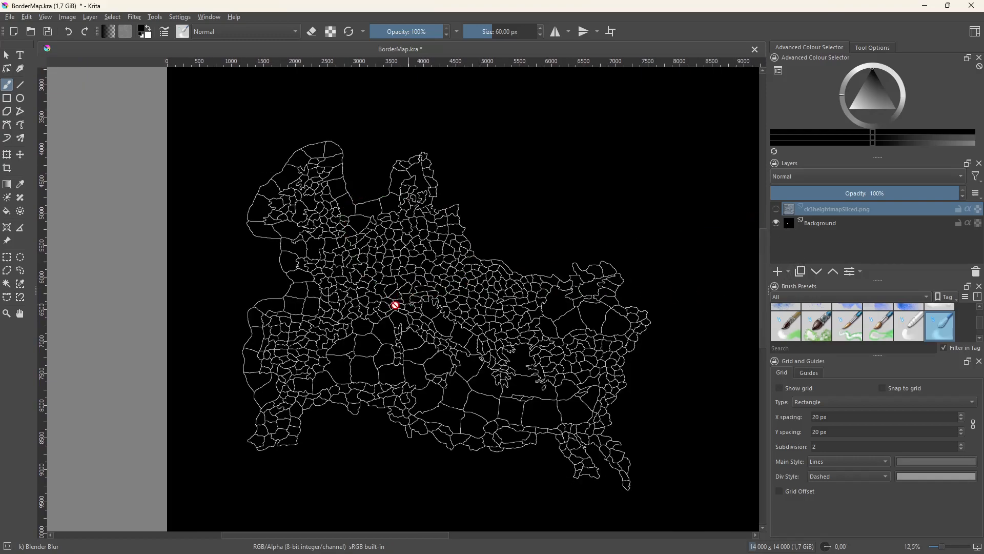
scroll(331, 292, "up", 4)
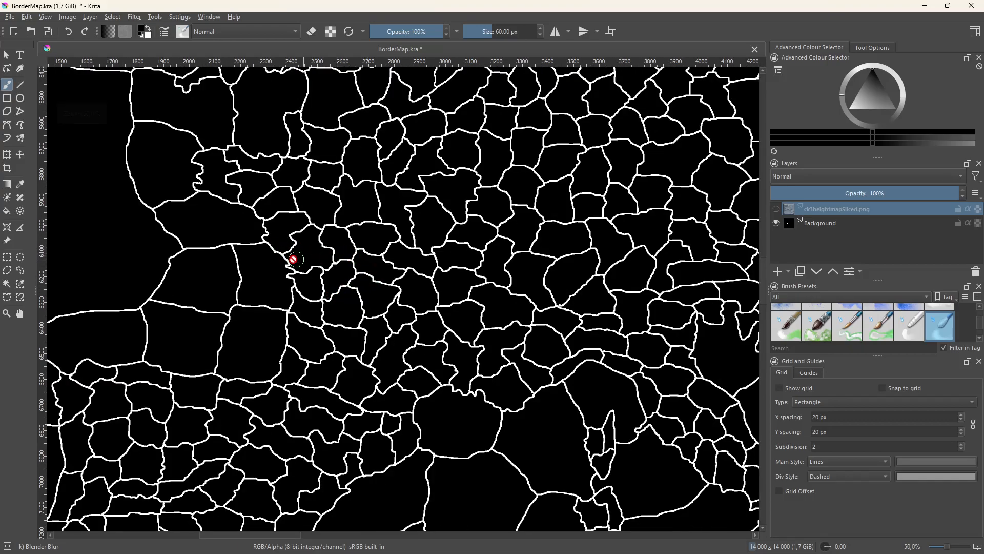
left_click(775, 209)
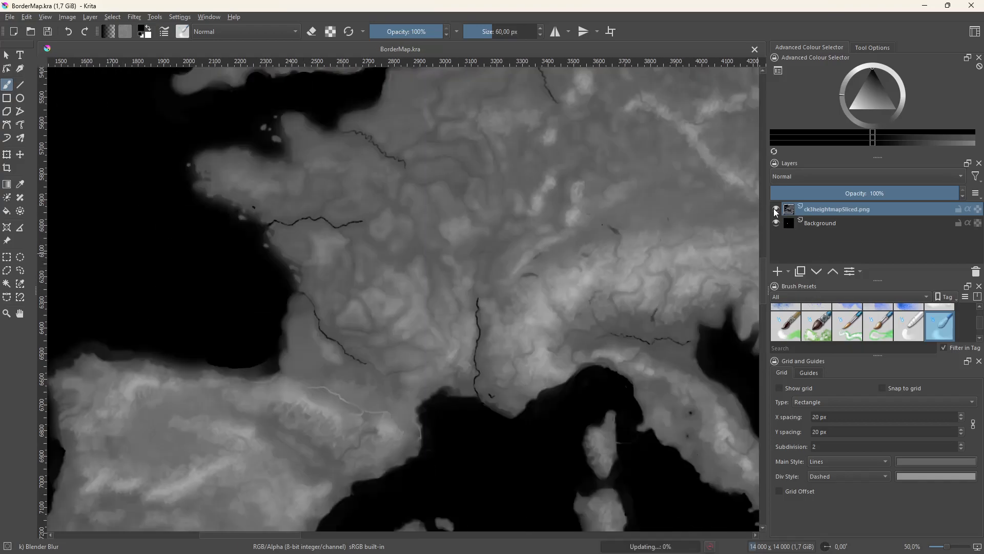
Lower the heightmap layer's opacity to 70% to overlay it on the province borders
scroll(631, 252, "down", 2)
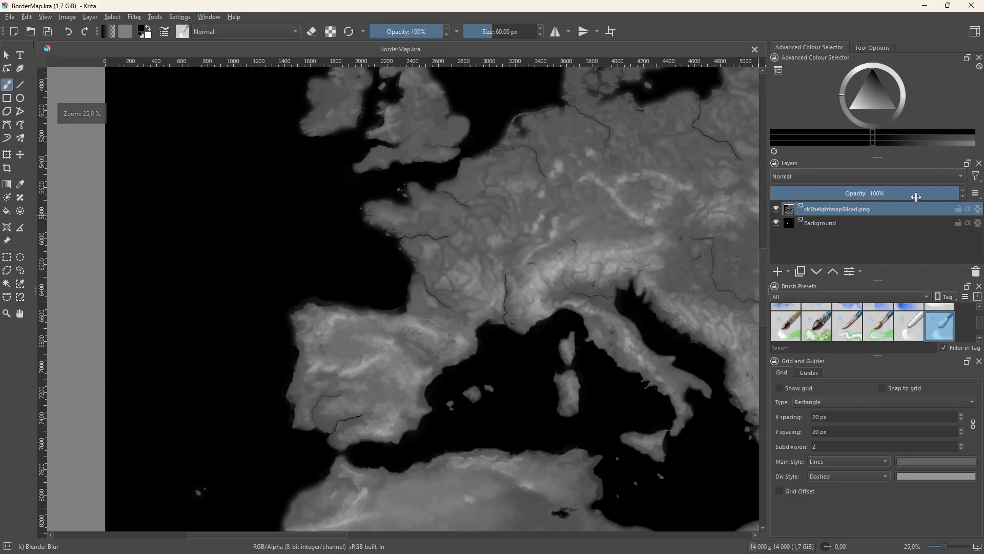
left_click_drag(916, 197, 902, 192)
middle_click_drag(609, 240, 503, 232)
scroll(530, 231, "down", 1)
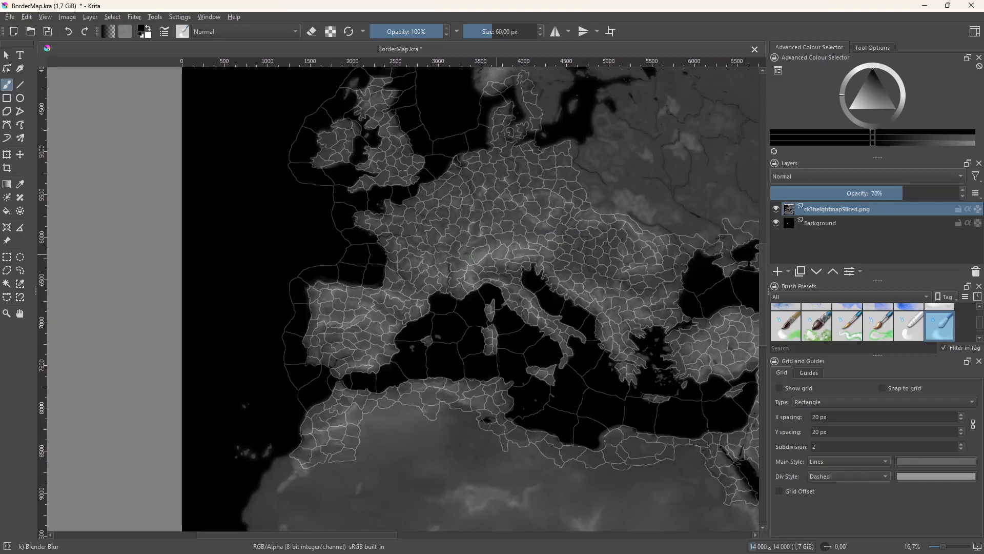
scroll(466, 250, "up", 3)
Restore the heightmap layer's opacity to 100% and toggle its visibility to compare it with the borders
left_click(776, 209)
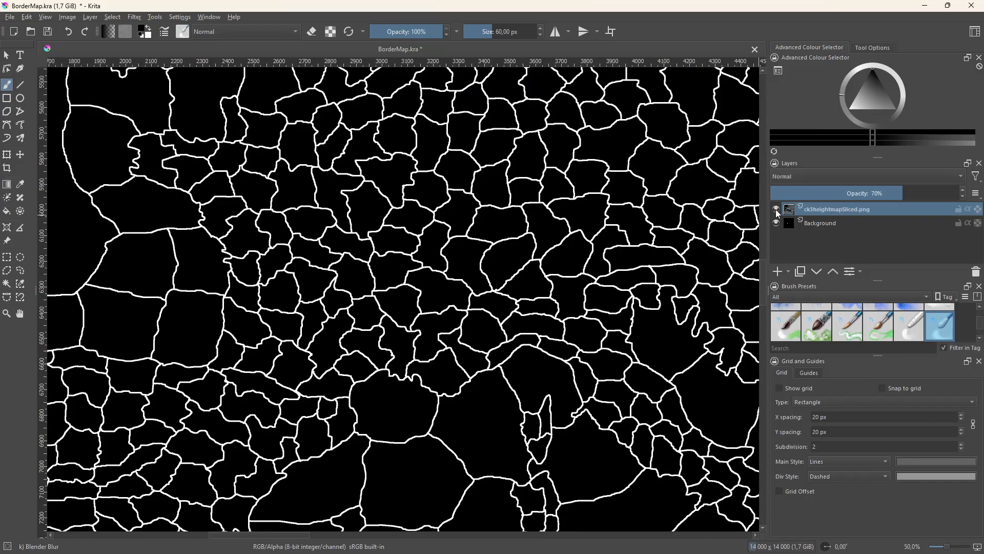
left_click(775, 209)
left_click(957, 196)
left_click(776, 209)
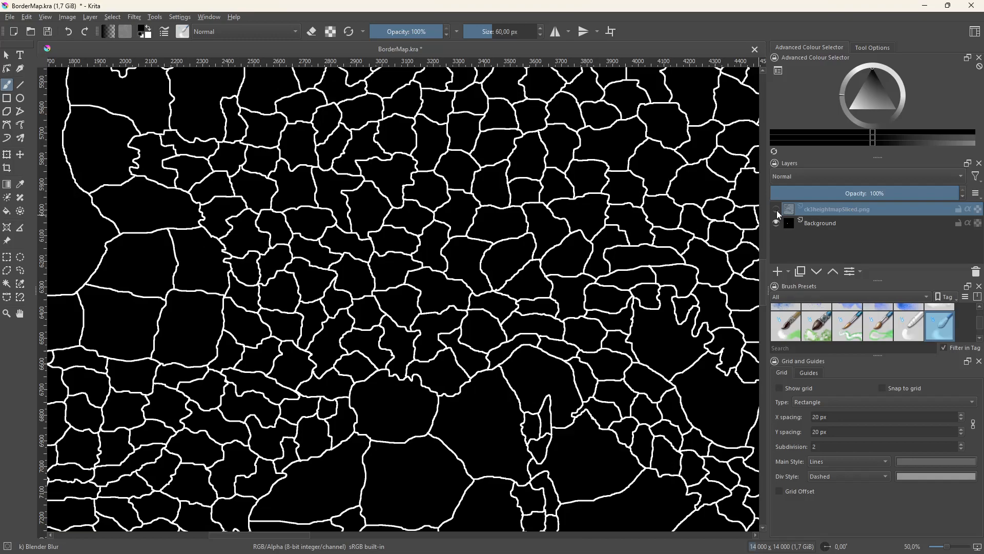
left_click(776, 209)
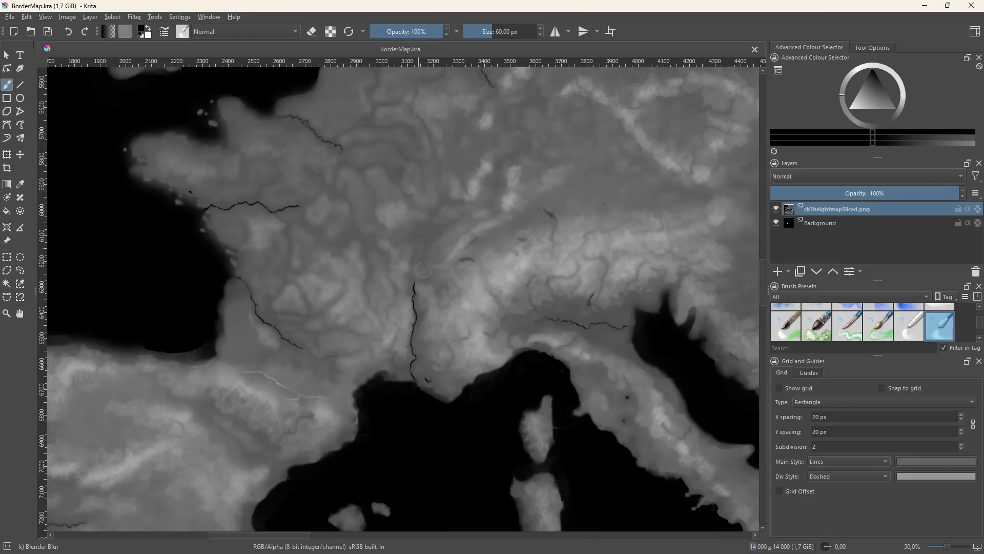
scroll(421, 267, "down", 5)
scroll(377, 242, "up", 3)
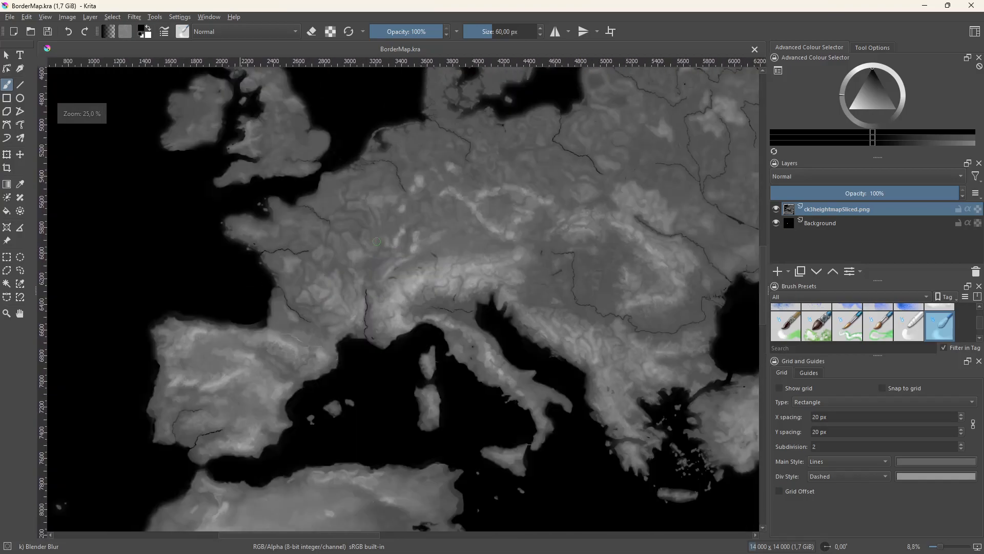
left_click(776, 209)
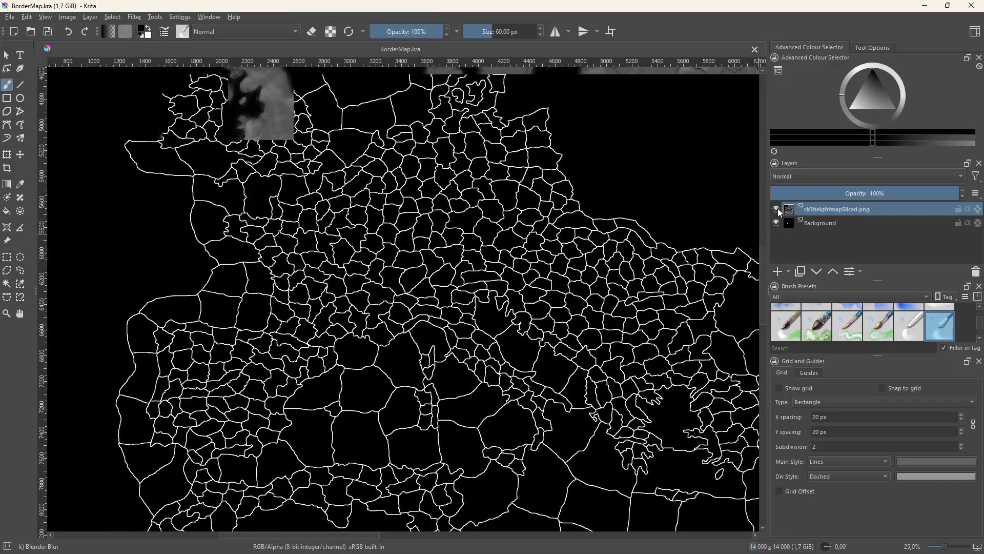
left_click(776, 209)
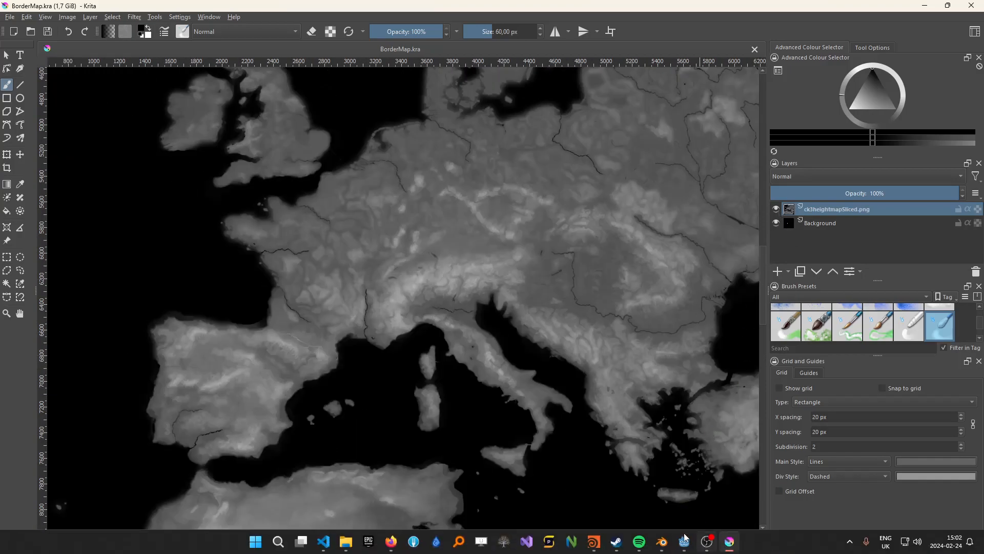
Switch to Houdini and display the trace1 node's output, zooming in on the traced province borders
left_click(594, 542)
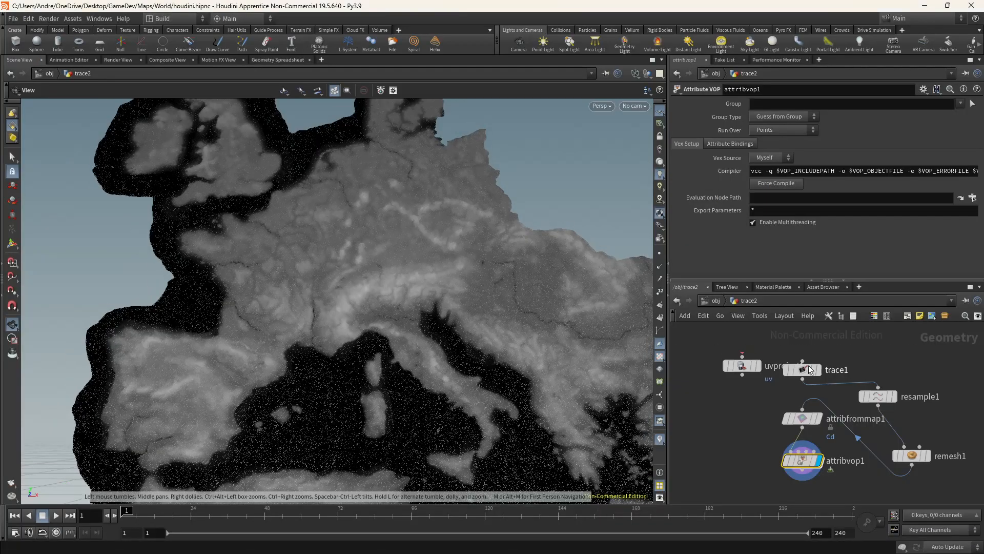
left_click(817, 370)
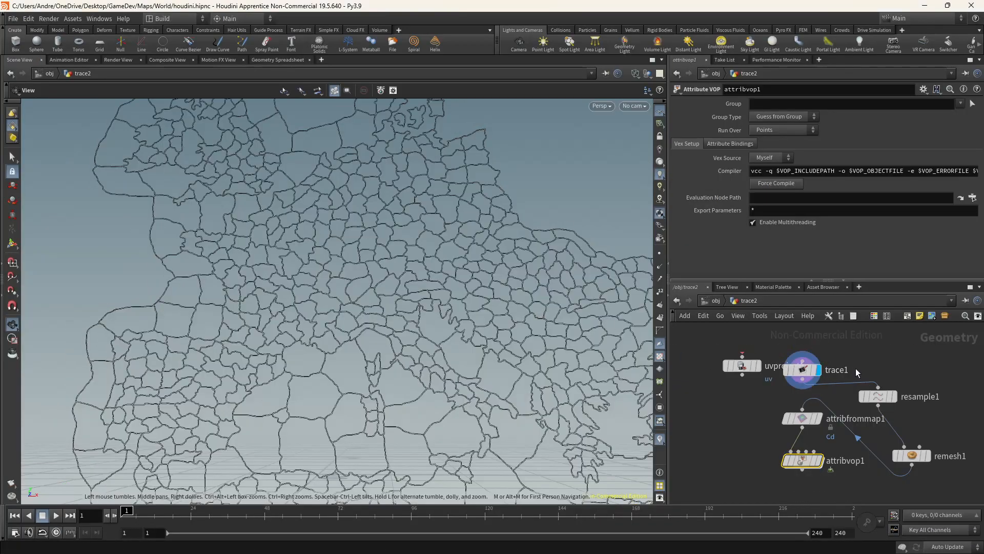
mouse_move(821, 366)
scroll(371, 313, "up", 8)
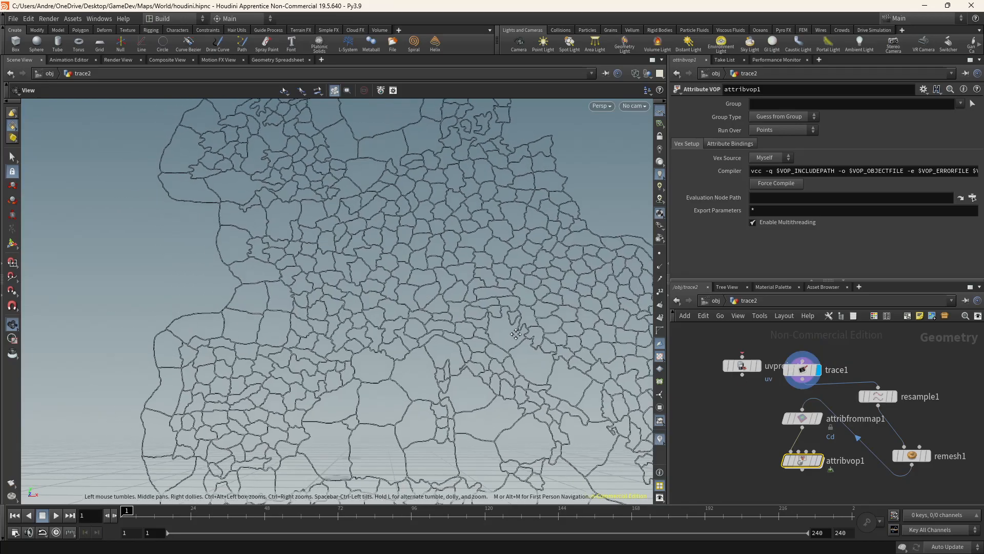
scroll(371, 314, "up", 10)
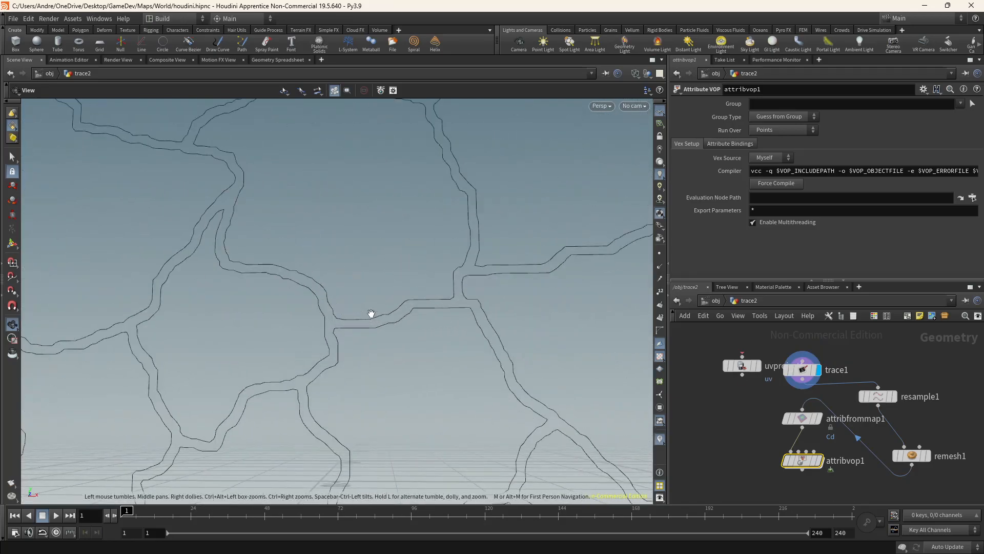
scroll(329, 307, "up", 2)
scroll(330, 311, "down", 15)
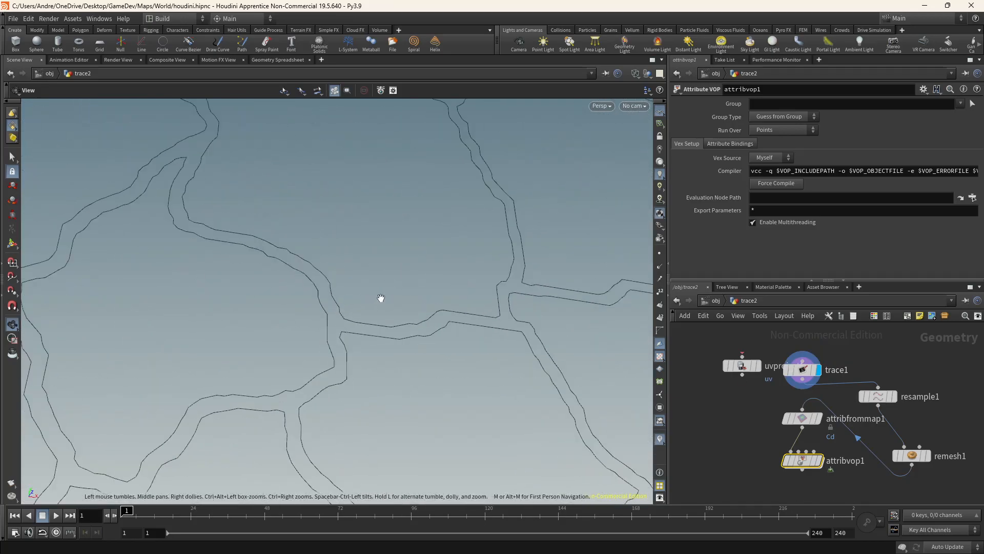
scroll(349, 266, "down", 15)
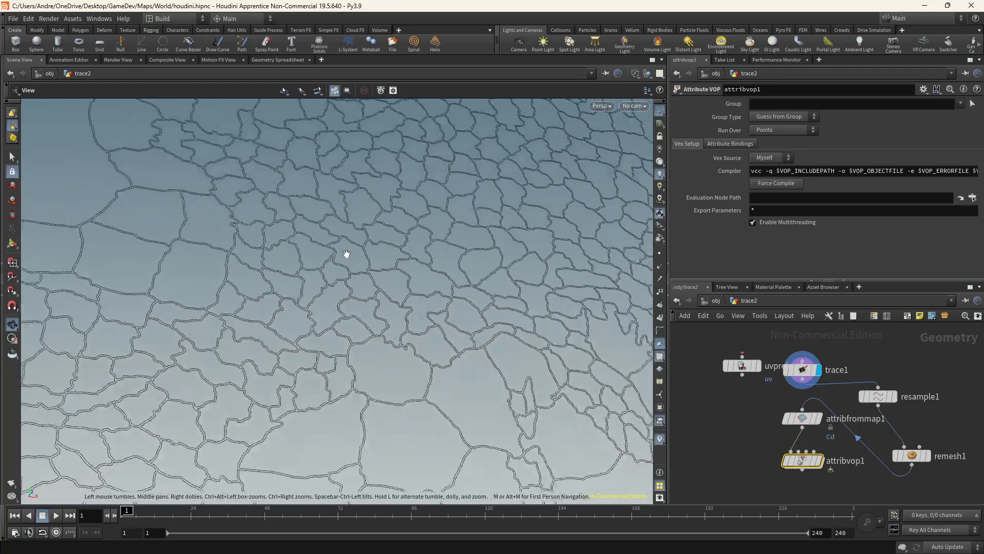
Inspect the traced province border curves up close across the viewport
right_click(801, 372)
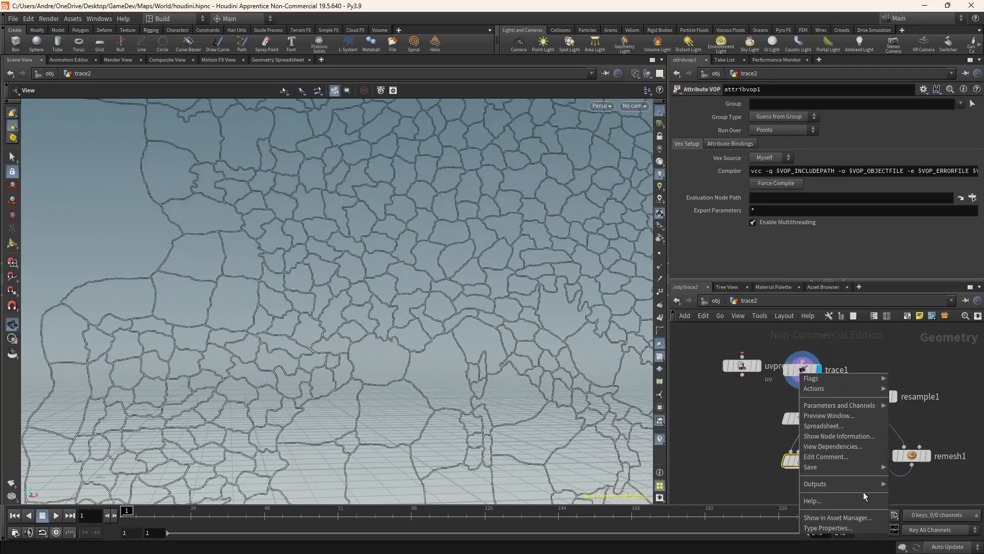
mouse_move(832, 470)
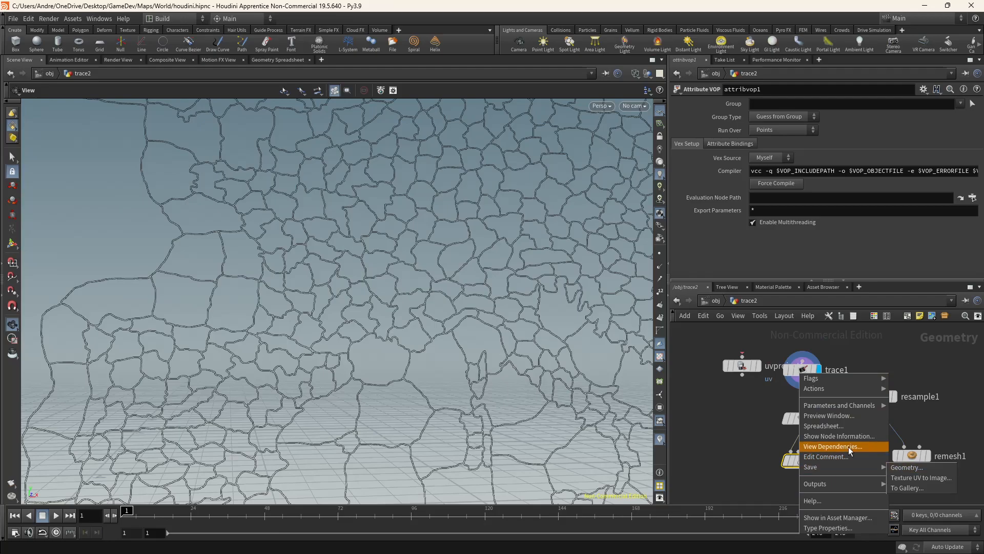
scroll(451, 301, "down", 3)
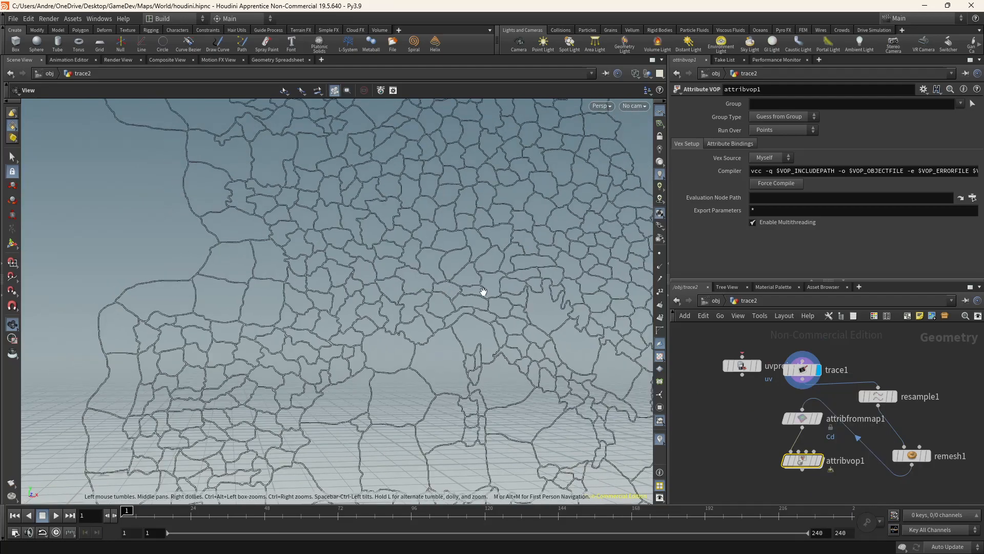
left_click_drag(408, 278, 408, 270)
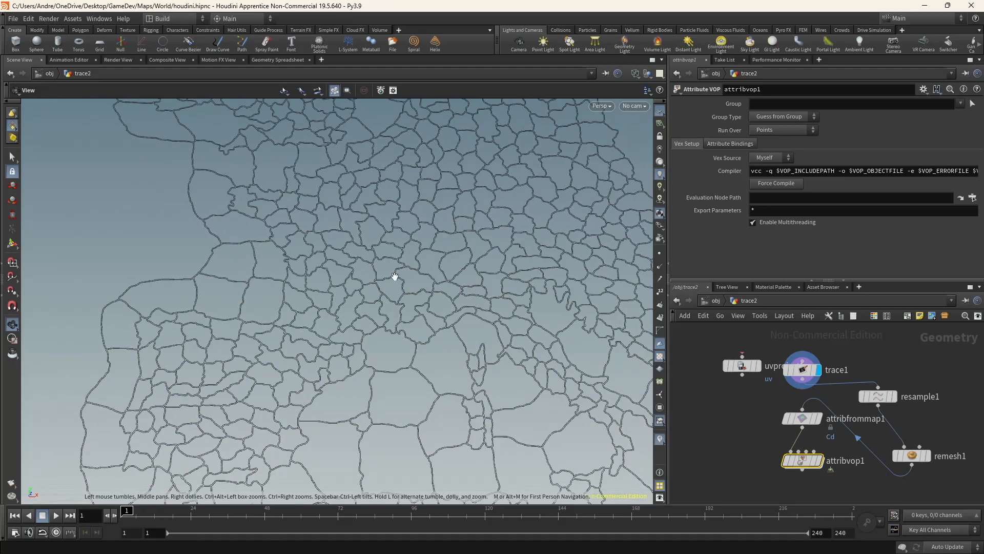
scroll(326, 270, "up", 10)
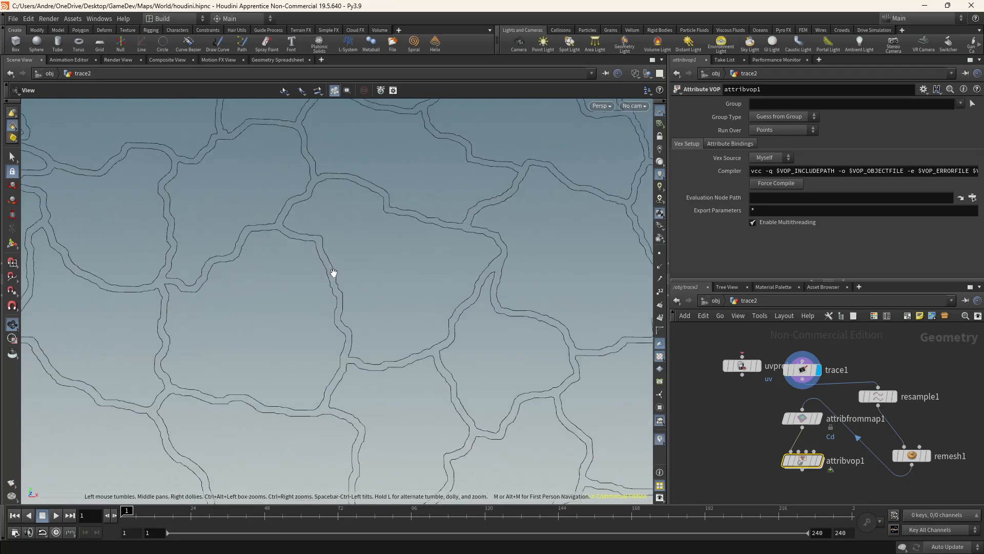
middle_click_drag(340, 300, 378, 340)
scroll(370, 330, "down", 4)
middle_click_drag(328, 301, 436, 271)
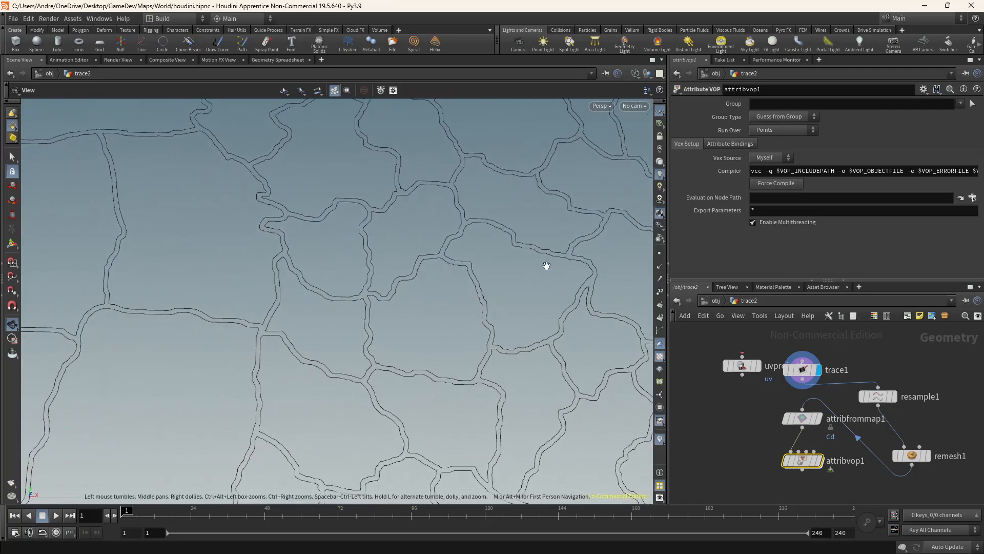
scroll(334, 251, "up", 6)
scroll(361, 244, "down", 4)
scroll(356, 244, "down", 2)
scroll(333, 236, "up", 3)
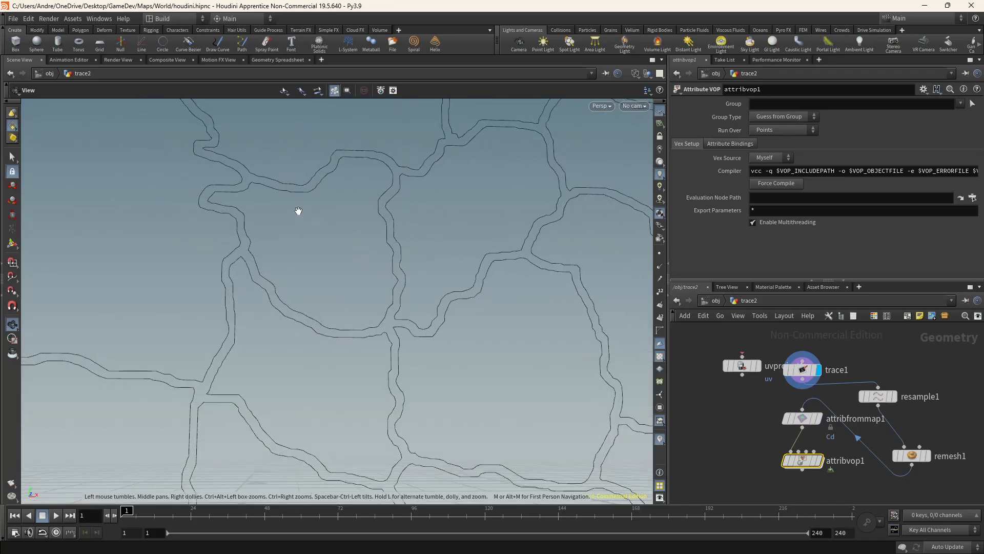
scroll(324, 207, "down", 6)
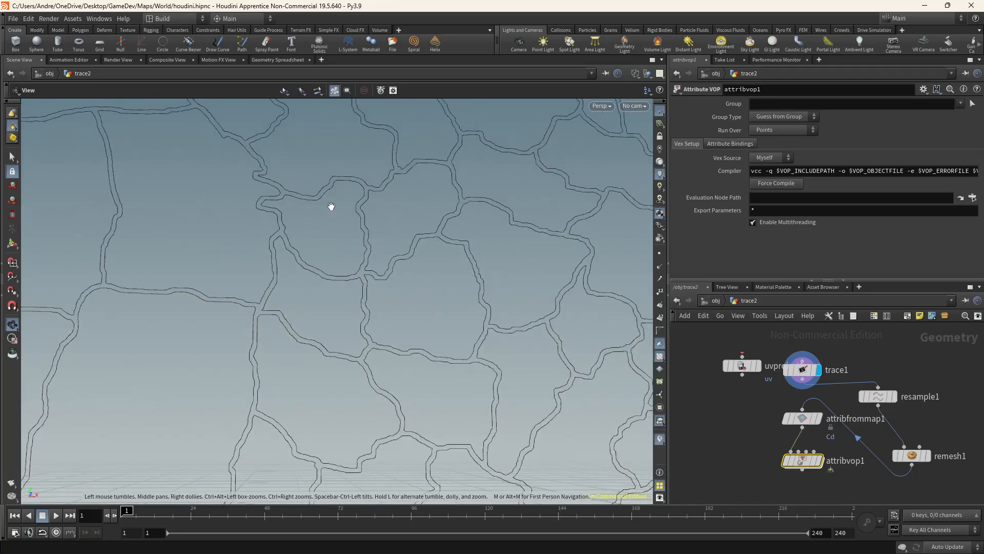
scroll(353, 200, "down", 2)
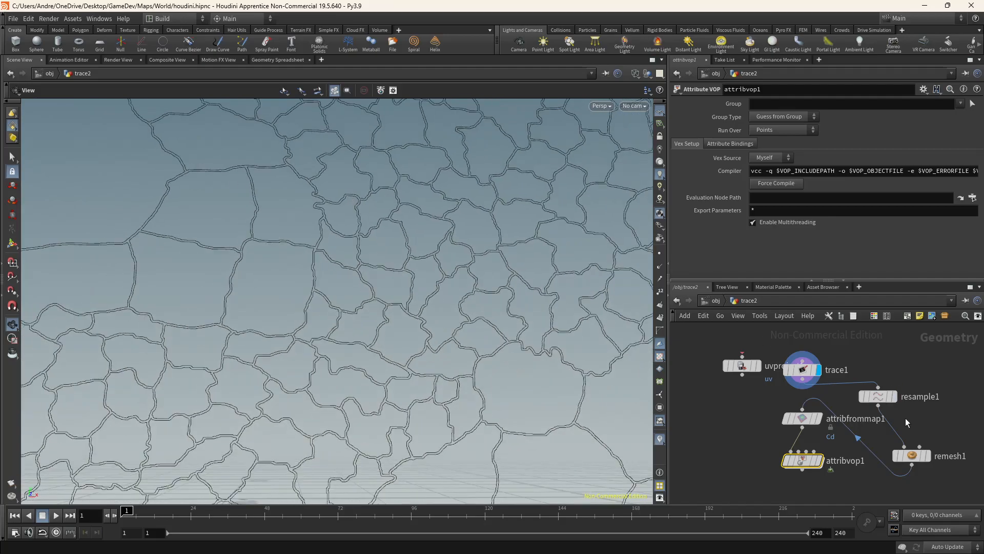
Display the remesh1 output to inspect the mesh density, then return the display to trace1
left_click(885, 395)
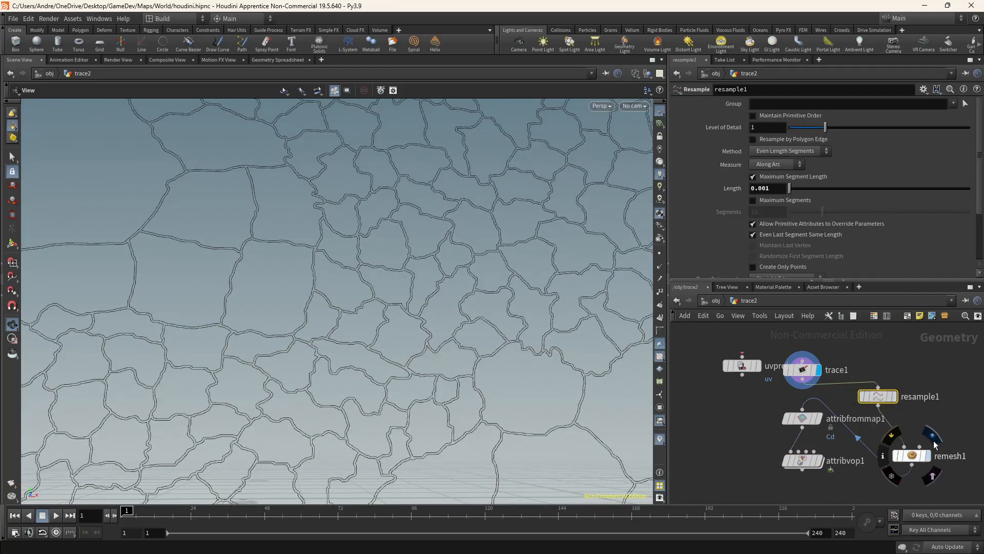
left_click(928, 455)
scroll(311, 270, "up", 5)
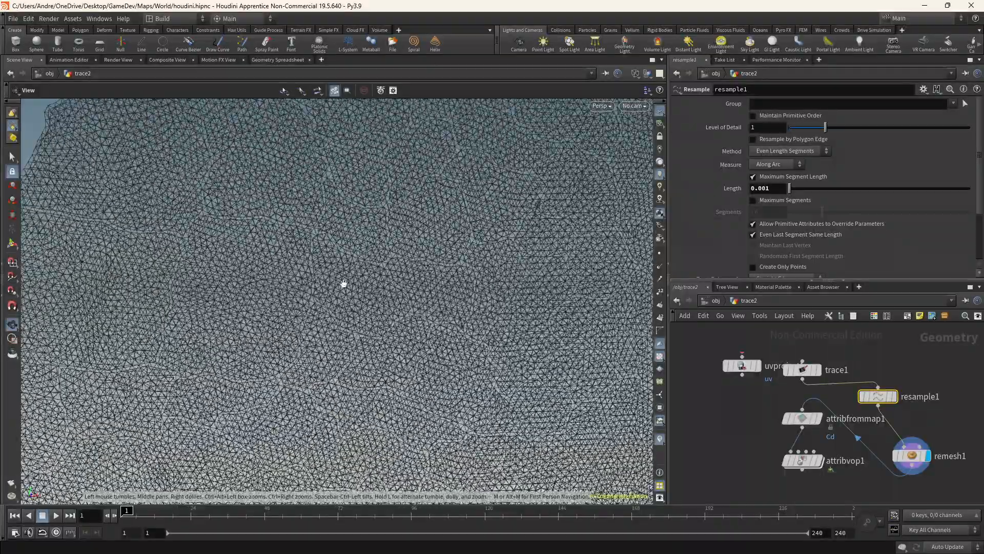
scroll(349, 275, "down", 6)
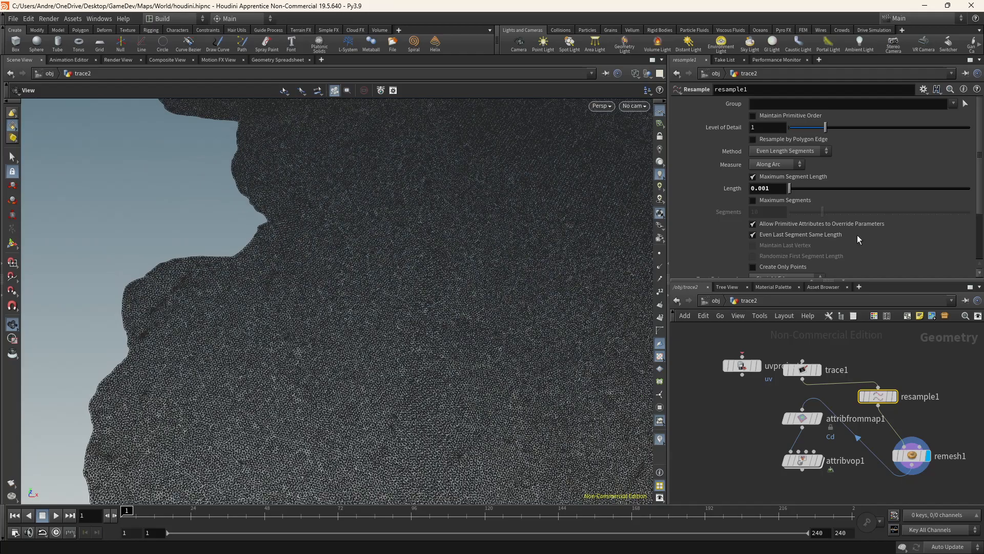
scroll(842, 235, "down", 3)
scroll(826, 228, "up", 3)
left_click_drag(381, 235, 370, 267)
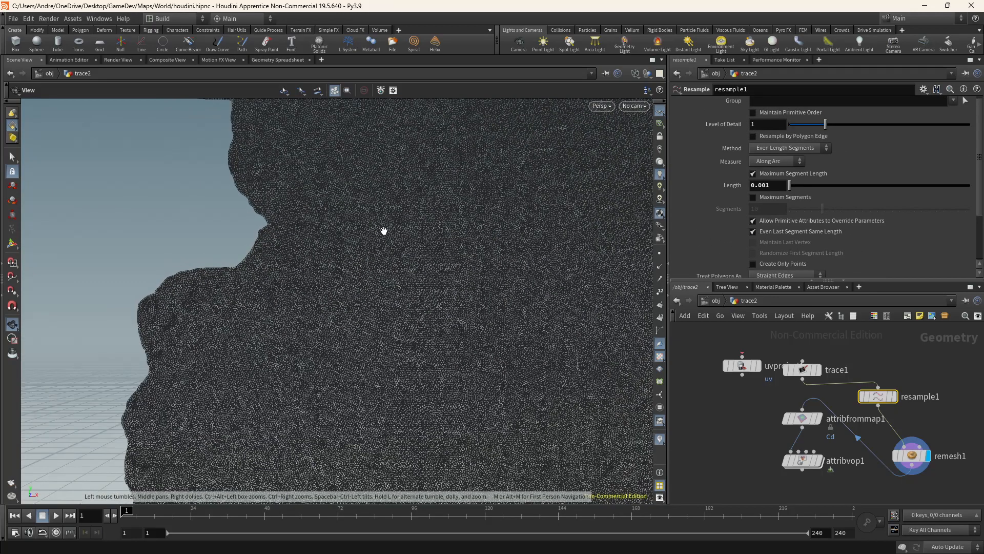
scroll(382, 230, "up", 5)
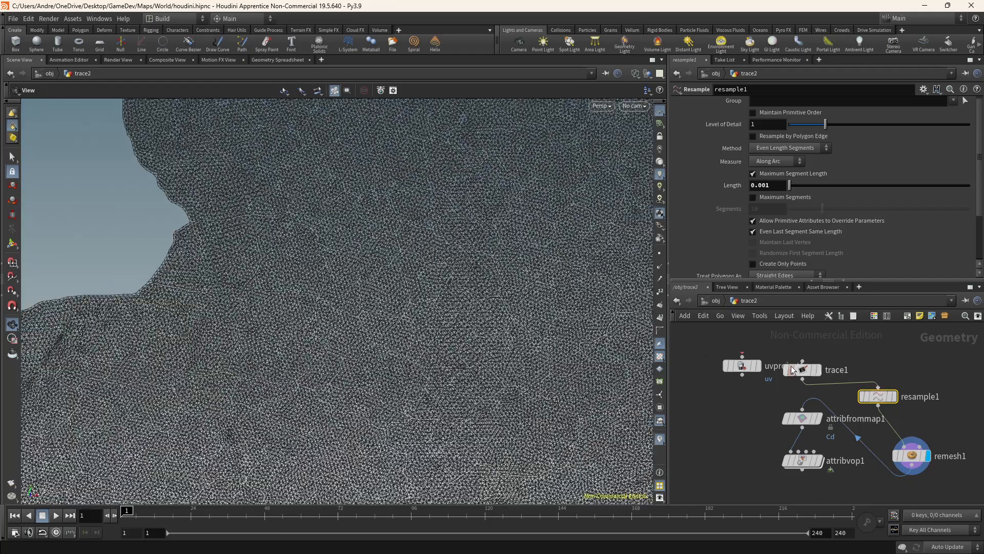
left_click(820, 354)
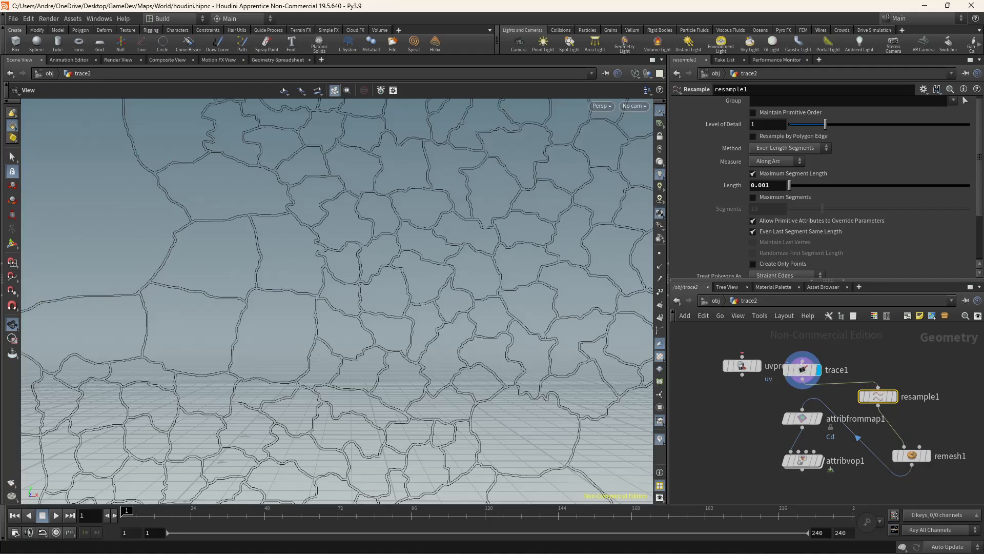
Switch to Krita, hide the background layer and show the heightmap, comparing against Houdini's traced borders
mouse_move(784, 544)
left_click(732, 544)
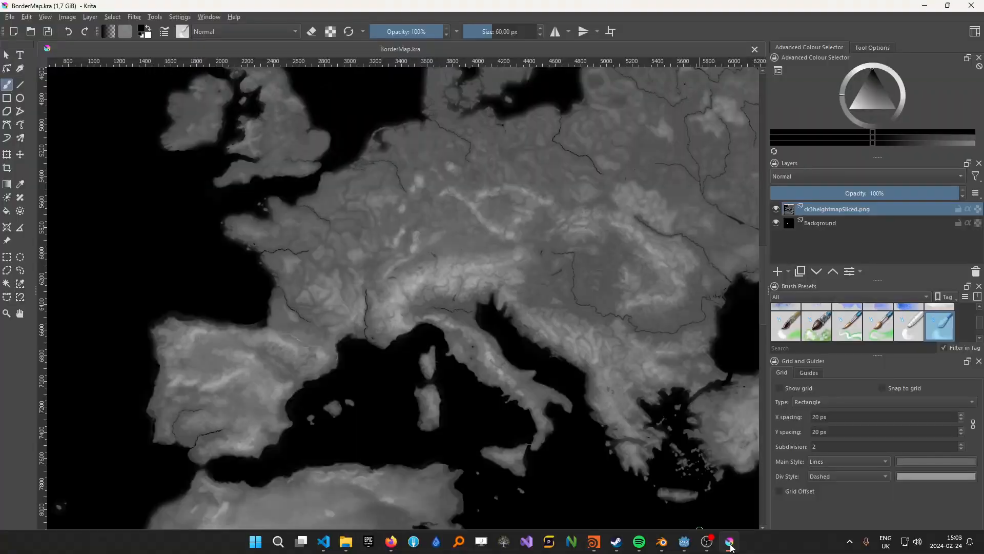
left_click(776, 209)
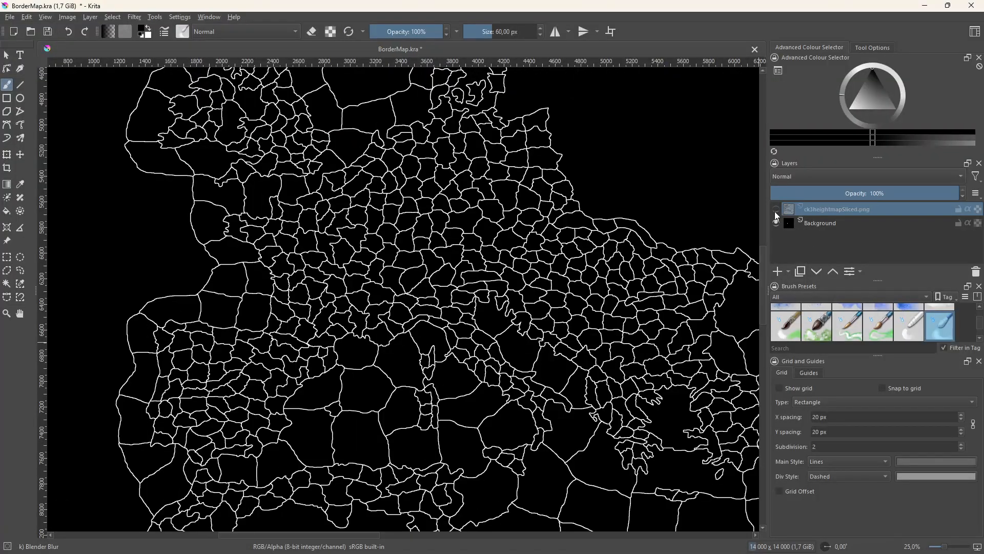
left_click(712, 544)
left_click(593, 543)
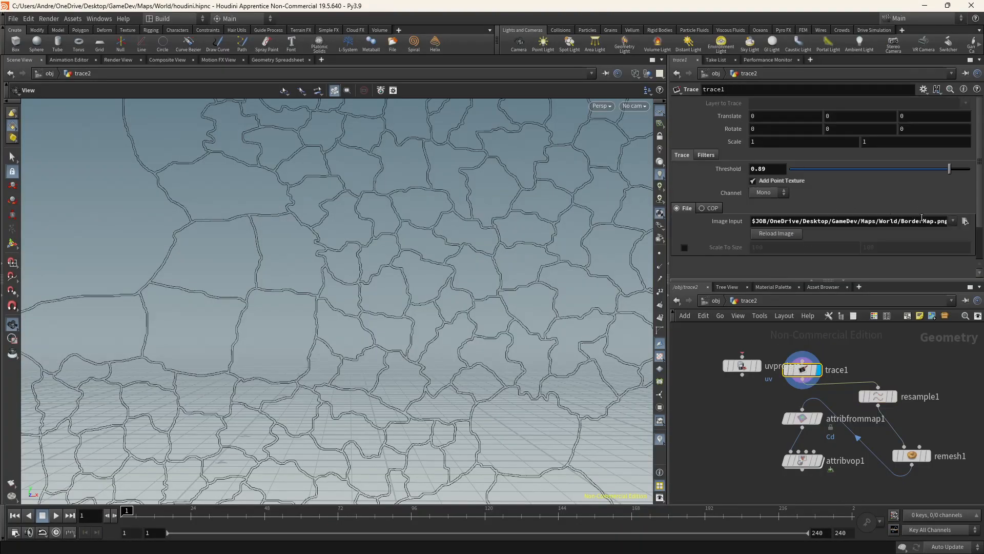
left_click(729, 543)
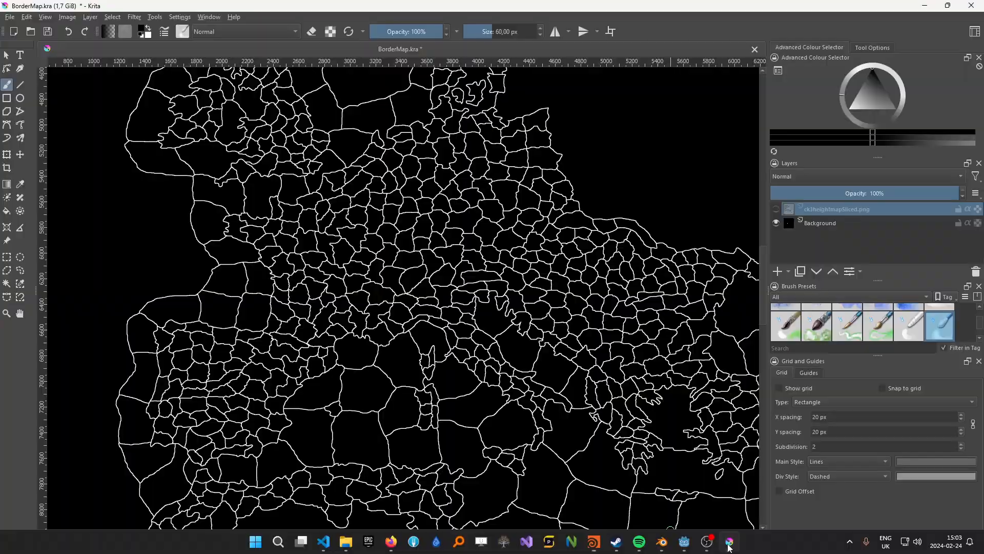
left_click(776, 222)
left_click(776, 209)
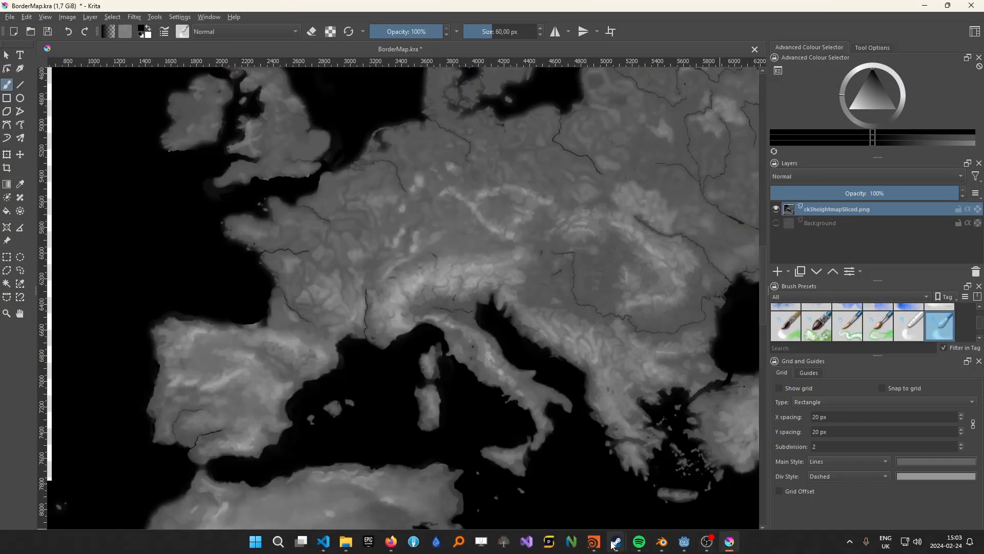
left_click(615, 544)
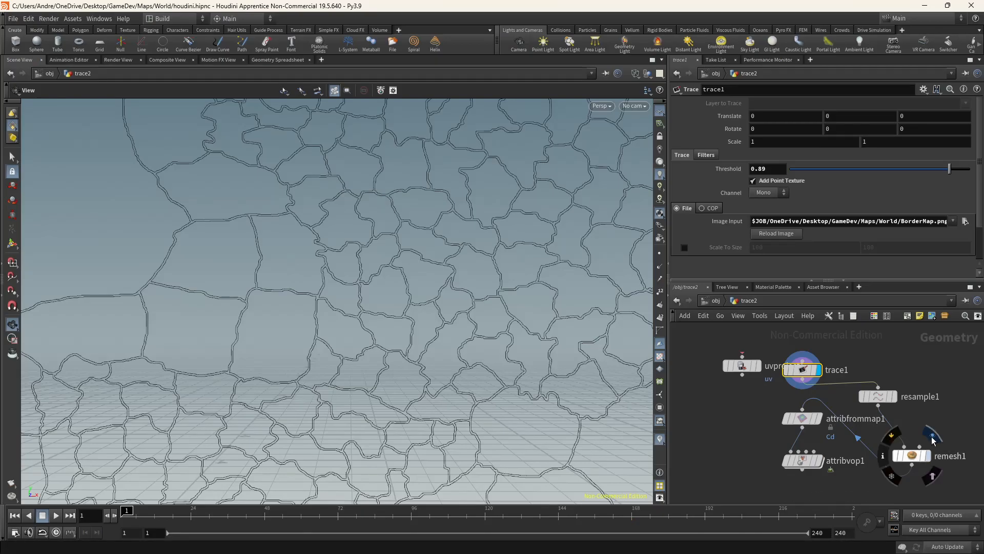
Display the remesh1 output and open the attribvop1 network to examine the displacenml1 displacement settings
left_click(932, 440)
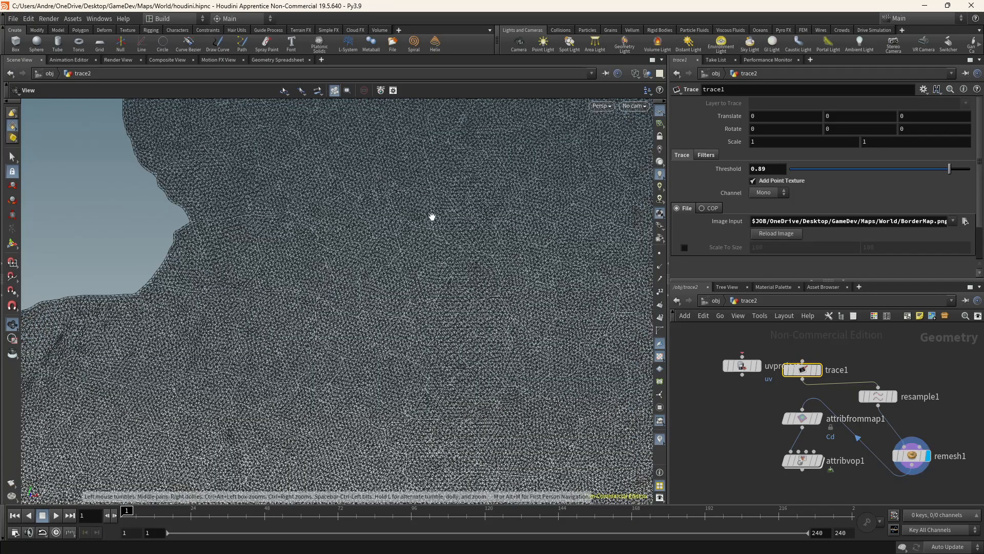
mouse_move(810, 422)
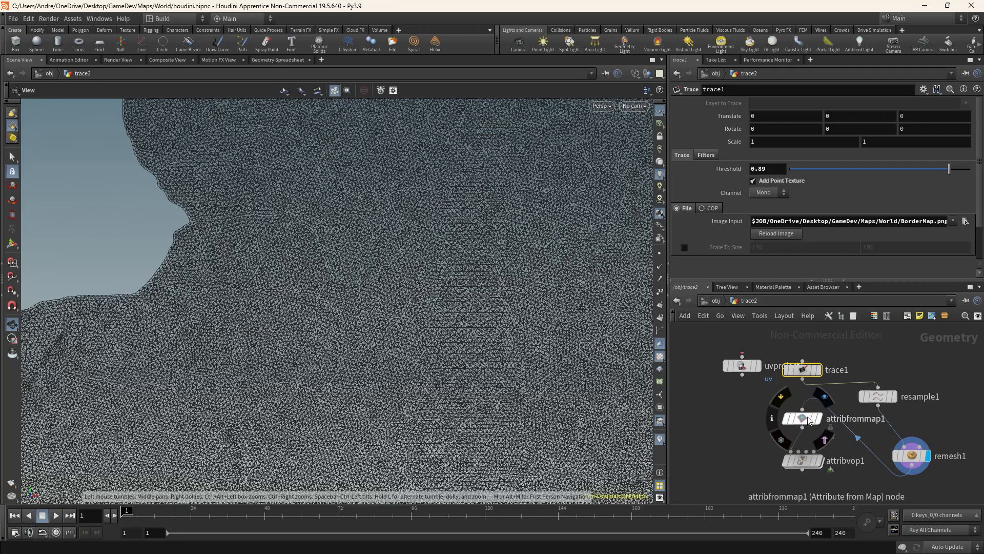
left_click(808, 416)
double_click(802, 460)
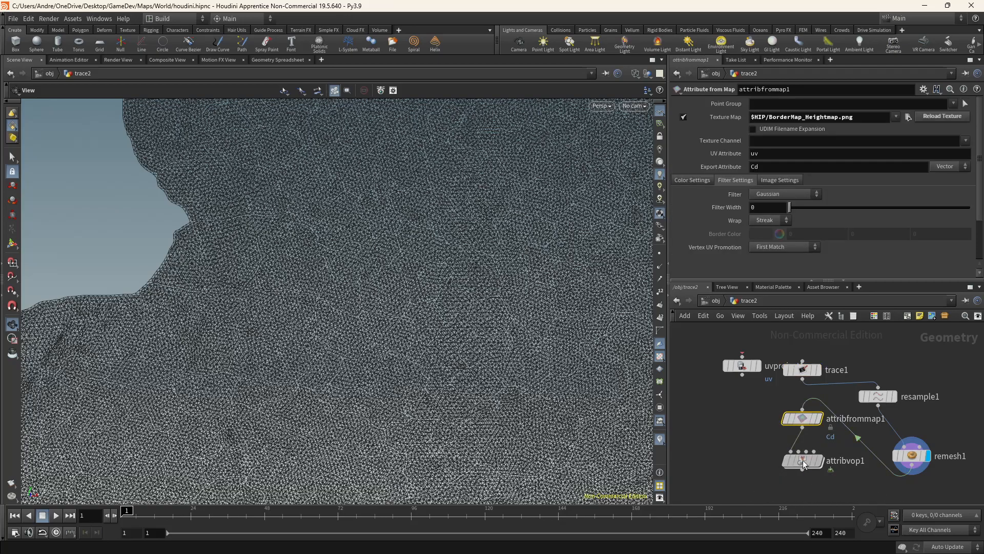
mouse_move(848, 362)
scroll(848, 361, "up", 2)
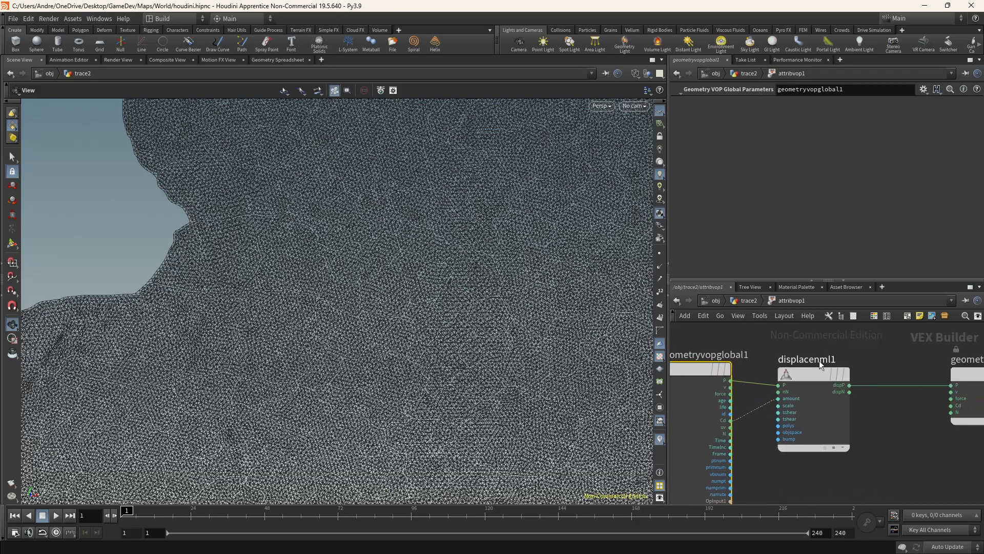
left_click(816, 374)
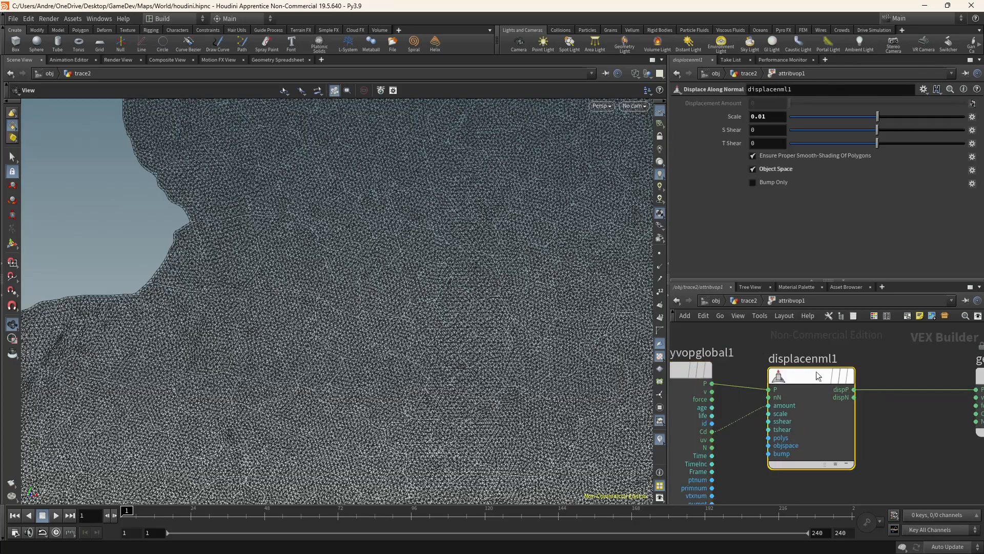
scroll(786, 350, "down", 1)
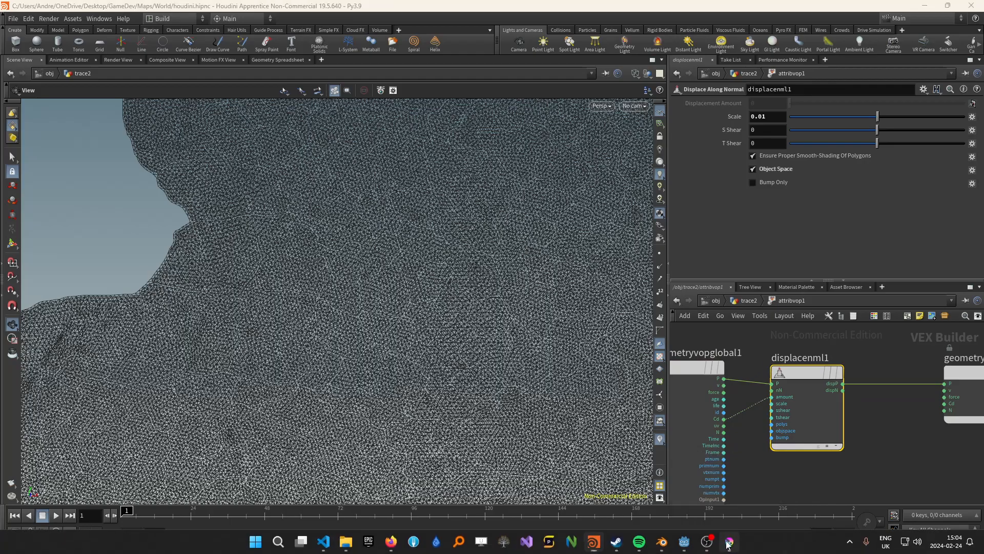
Glance at the Krita heightmap, then return to the trace2 network and orbit around the displaced terrain
left_click(728, 540)
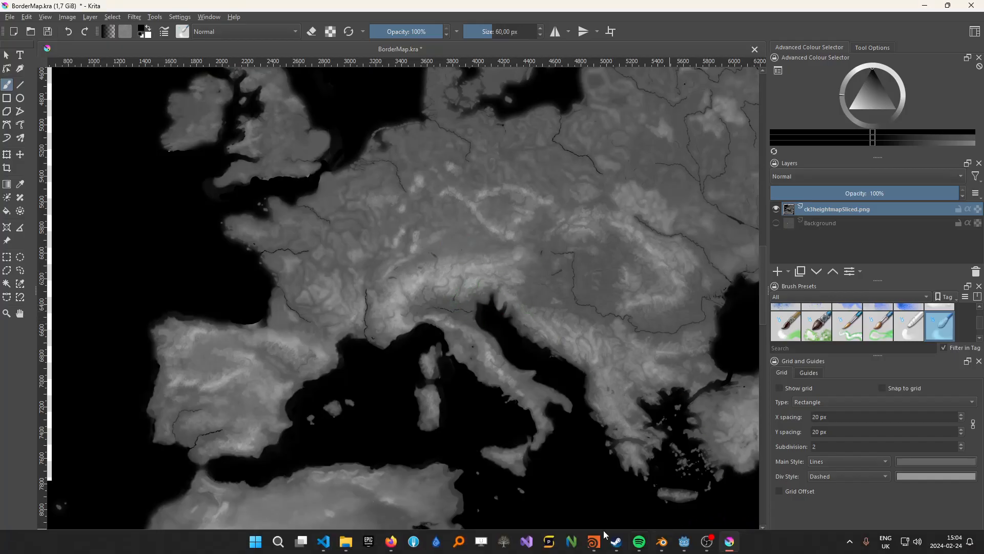
left_click(593, 542)
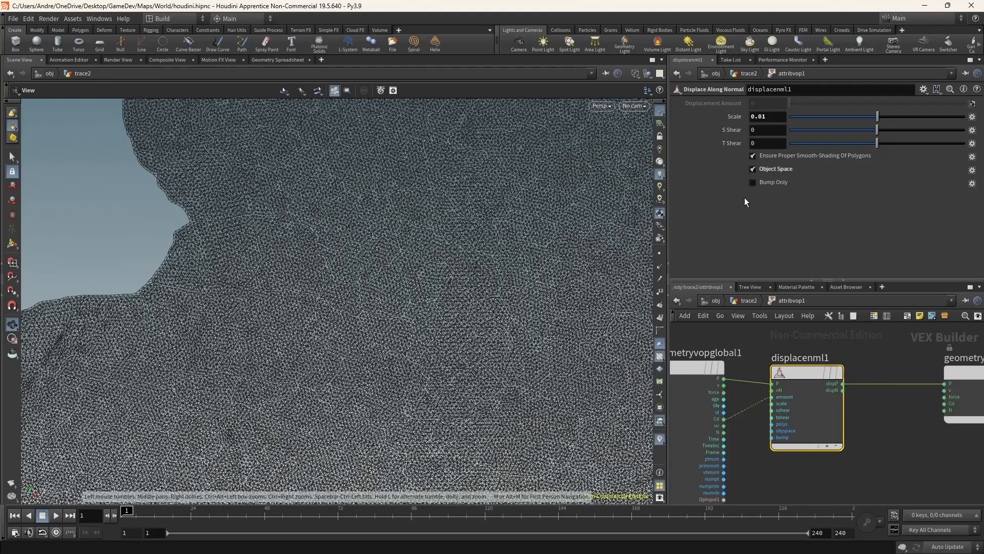
left_click(749, 300)
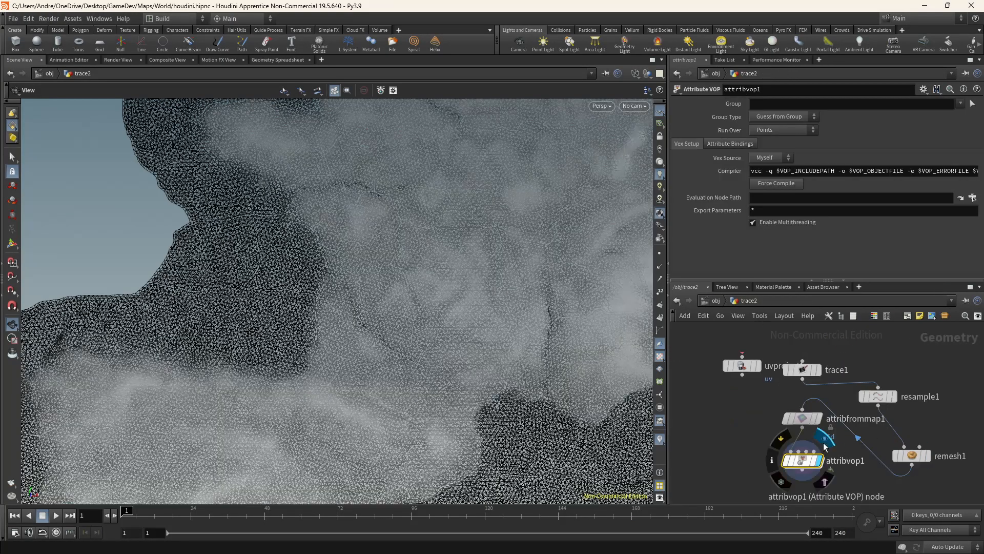
left_click_drag(494, 341, 465, 310)
scroll(468, 310, "down", 4)
middle_click_drag(500, 316, 340, 281)
scroll(352, 279, "up", 7)
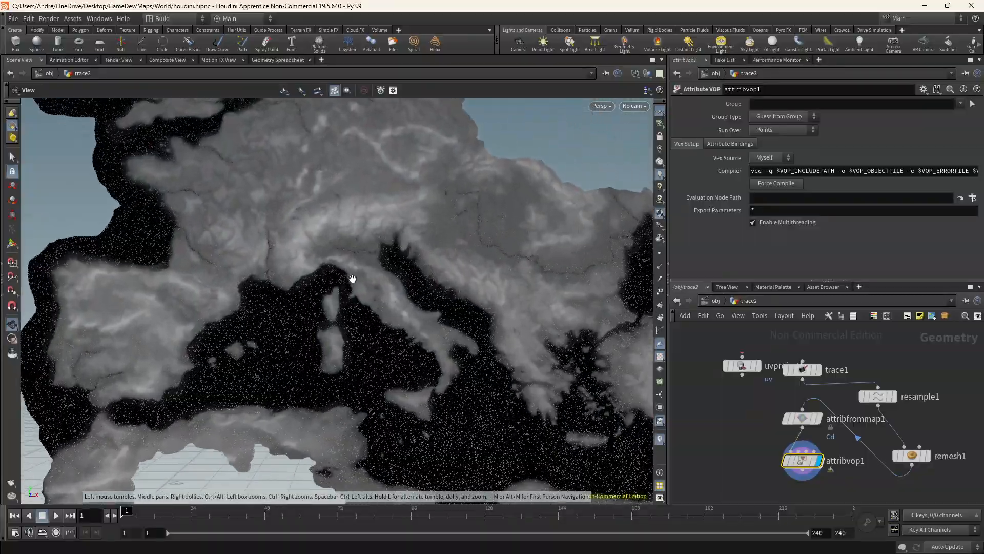
scroll(352, 279, "up", 2)
left_click_drag(364, 270, 360, 205)
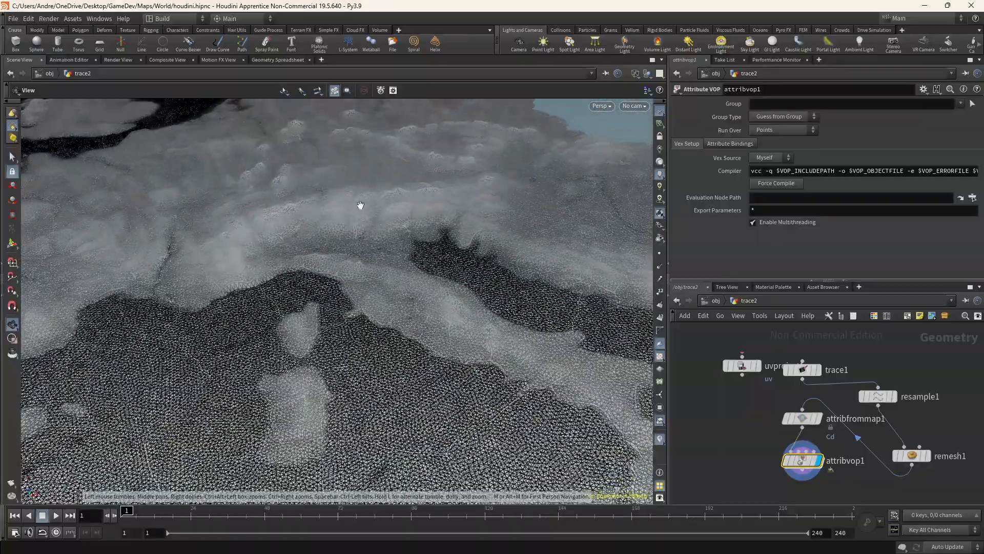
scroll(355, 227, "up", 4)
scroll(329, 310, "up", 5)
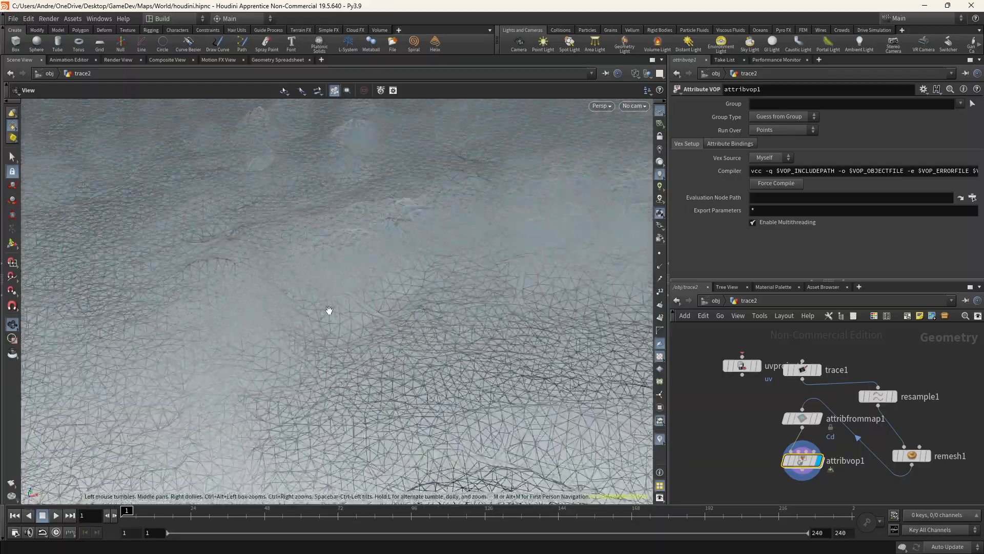
left_click_drag(303, 300, 312, 247)
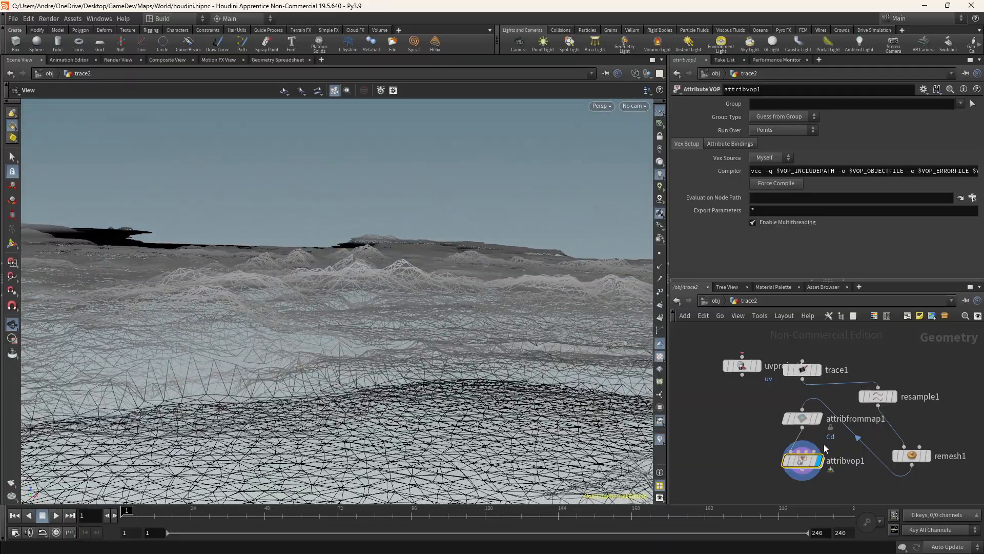
Inside attribvop1, try different displacenml1 Scale values, then undo both scale changes
double_click(802, 460)
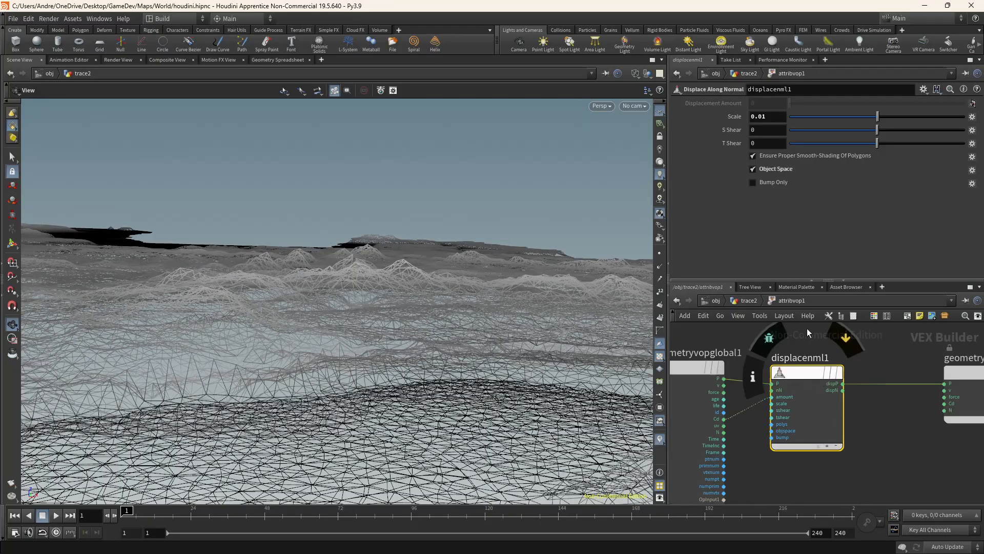
left_click_drag(878, 118, 885, 117)
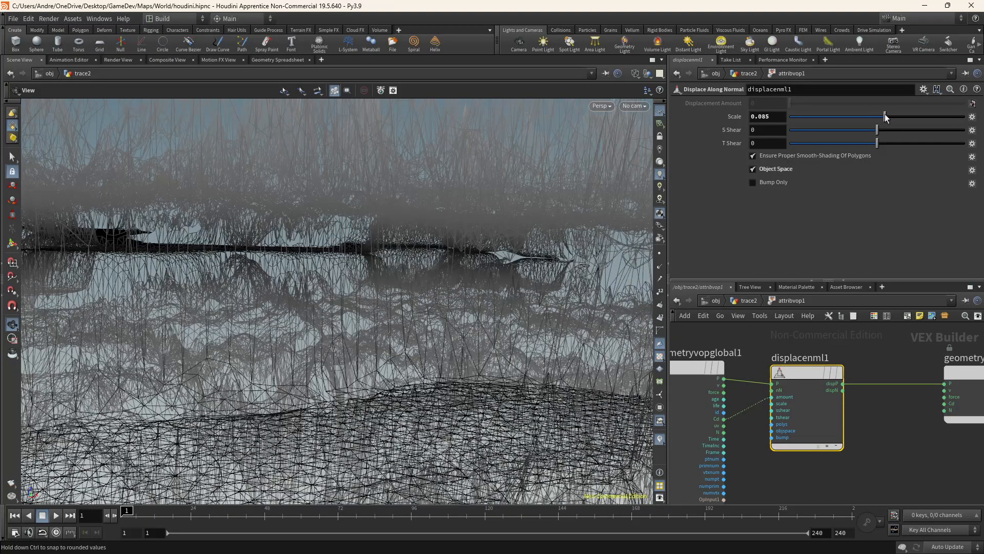
left_click_drag(457, 221, 445, 255)
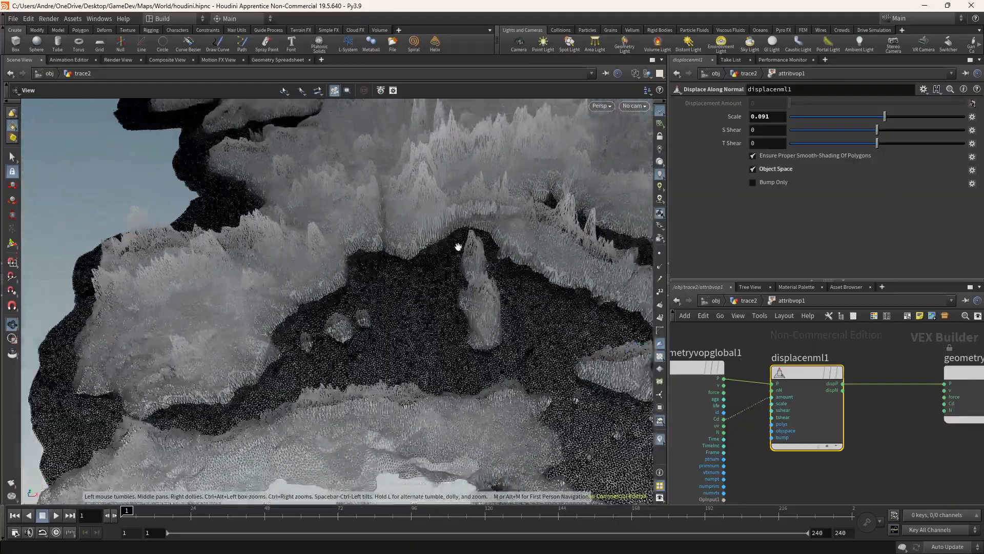
left_click_drag(880, 119, 874, 120)
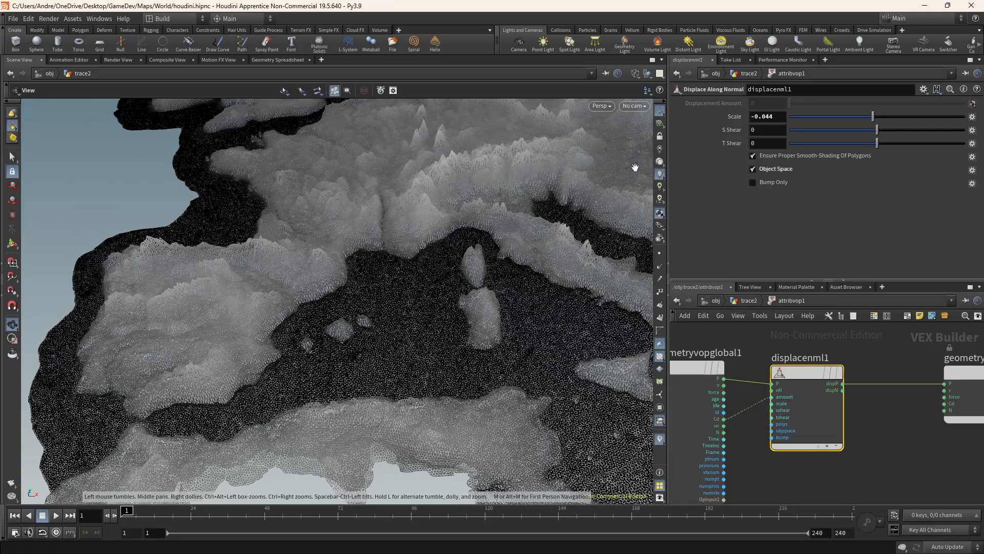
key("ctrl+z")
key("ctrl+z")
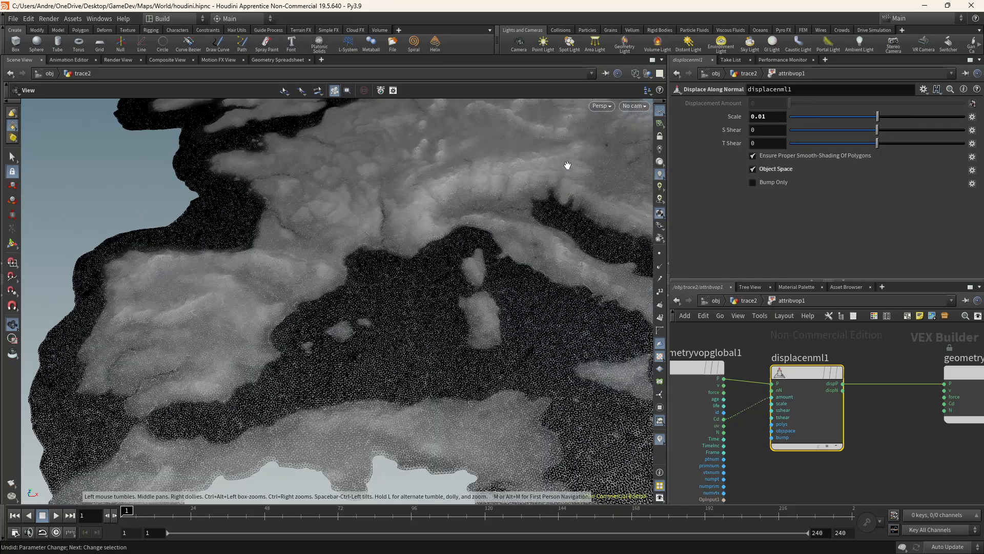
Orbit and zoom around the heightmap-displaced terrain to examine its relief
left_click_drag(539, 167, 439, 246)
scroll(360, 199, "up", 3)
mouse_move(361, 198)
left_mouse_down()
mouse_move(393, 248)
mouse_move(401, 287)
mouse_move(374, 211)
left_mouse_up()
middle_click_drag(373, 210, 342, 277)
left_click_drag(343, 277, 371, 212)
left_click_drag(383, 284, 385, 278)
scroll(410, 292, "down", 3)
middle_click_drag(534, 347, 373, 280)
scroll(315, 277, "up", 3)
left_click_drag(376, 308, 372, 231)
middle_click_drag(232, 221, 410, 296)
scroll(398, 279, "up", 2)
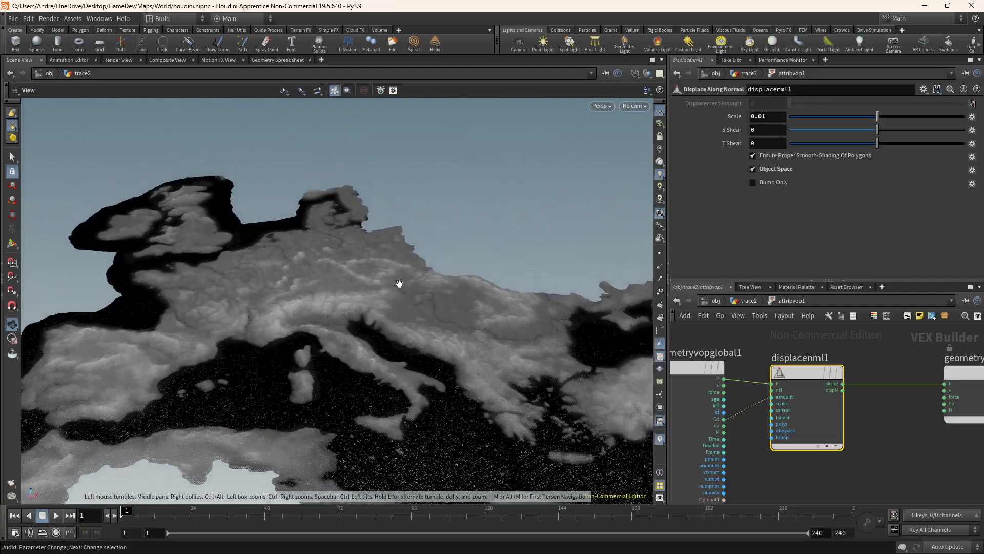
left_click(747, 300)
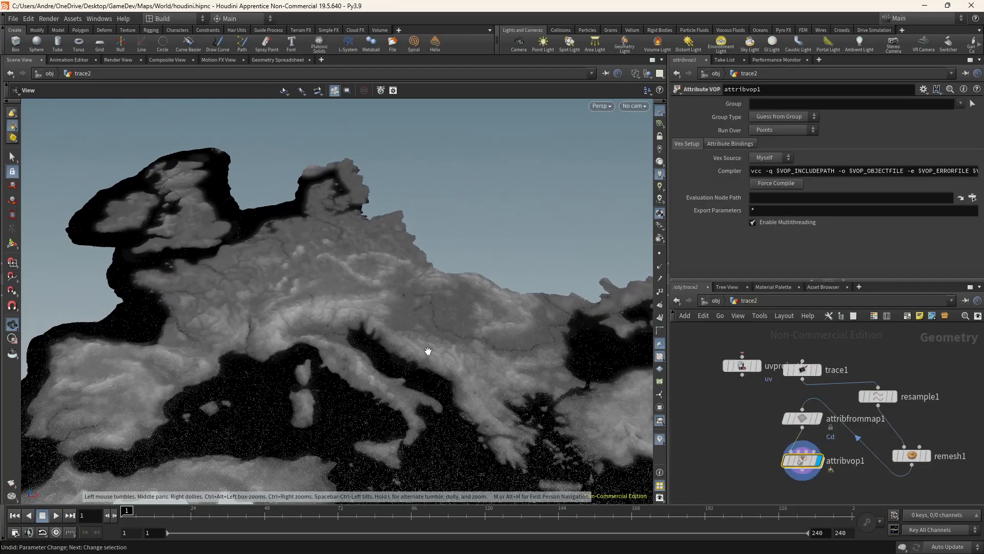
middle_click_drag(428, 349, 533, 322)
Switch to Blender's World.blend scene with the province meshes
right_click(803, 464)
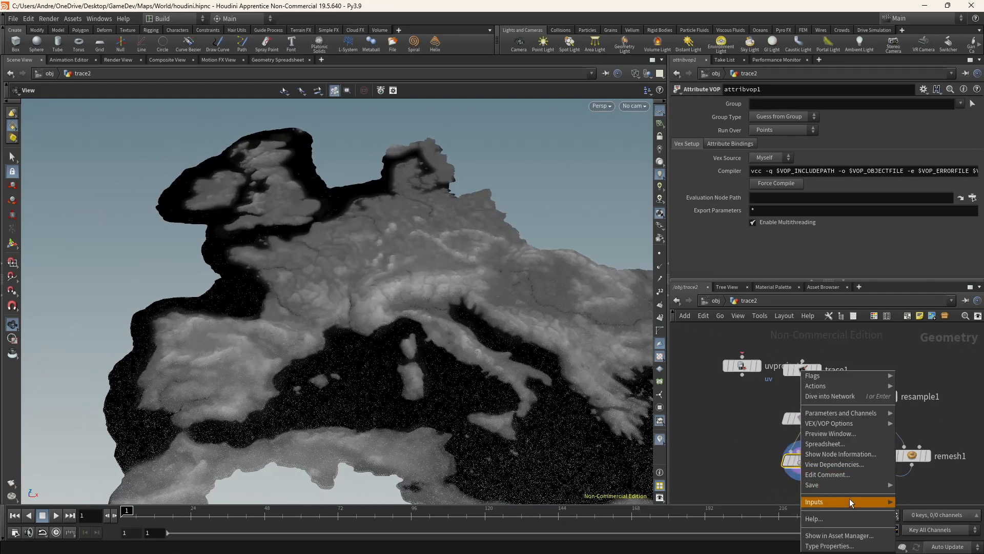
mouse_move(853, 487)
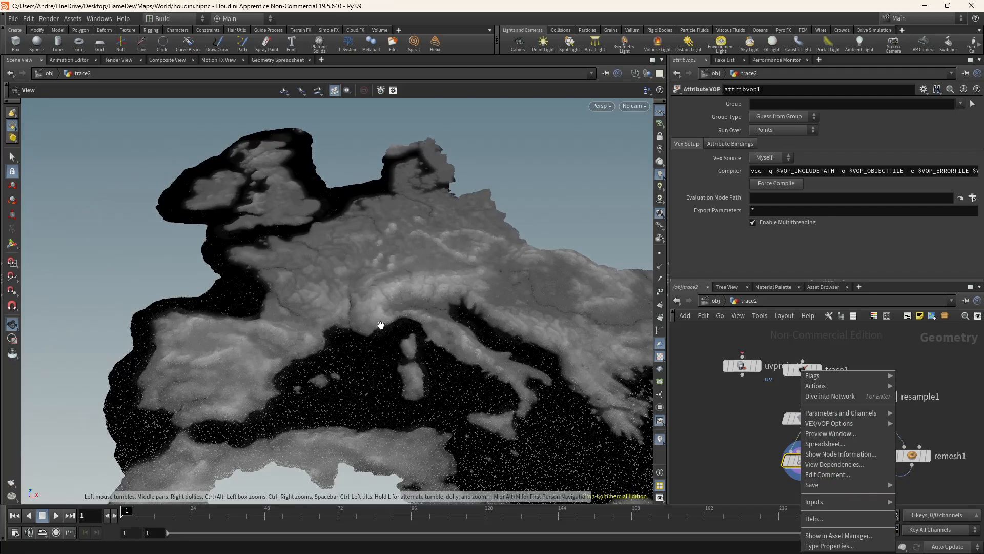
mouse_move(501, 542)
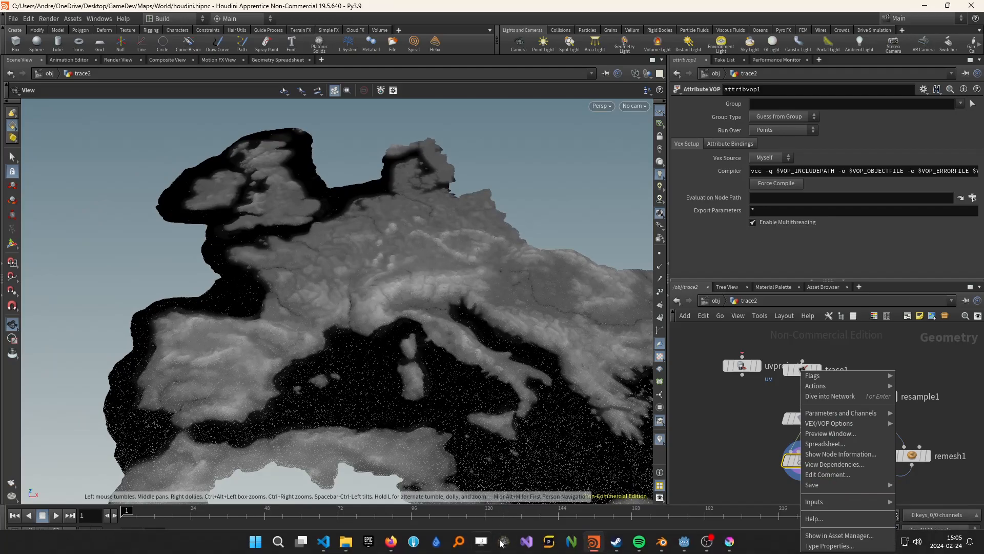
left_click(668, 542)
left_click(623, 484)
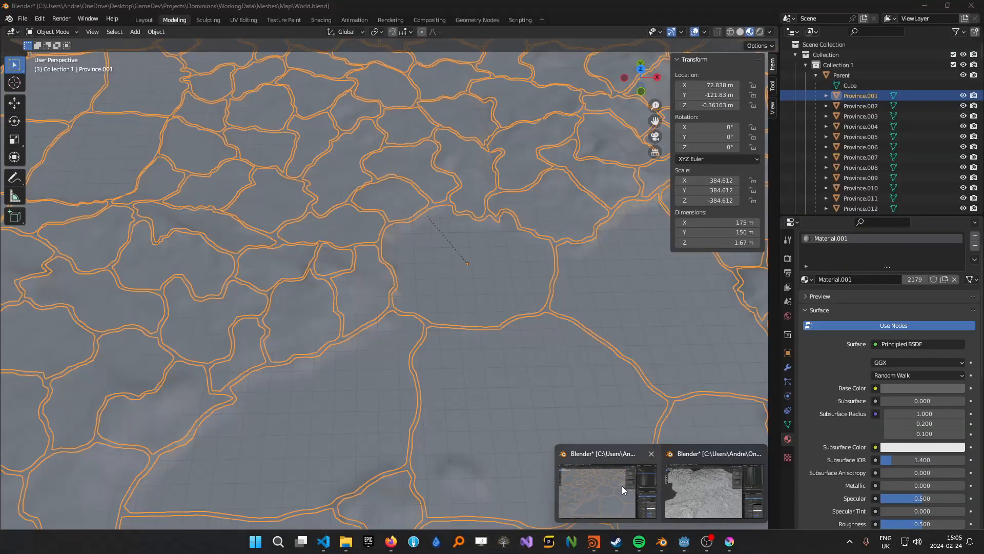
Zoom into the province meshes in the viewport to examine their surface detail
scroll(352, 370, "down", 8)
scroll(351, 370, "down", 1)
left_click(403, 406)
scroll(395, 406, "up", 10)
middle_click_drag(346, 416, 365, 403)
left_click(406, 364)
middle_click_drag(406, 364, 392, 371)
scroll(390, 372, "up", 6)
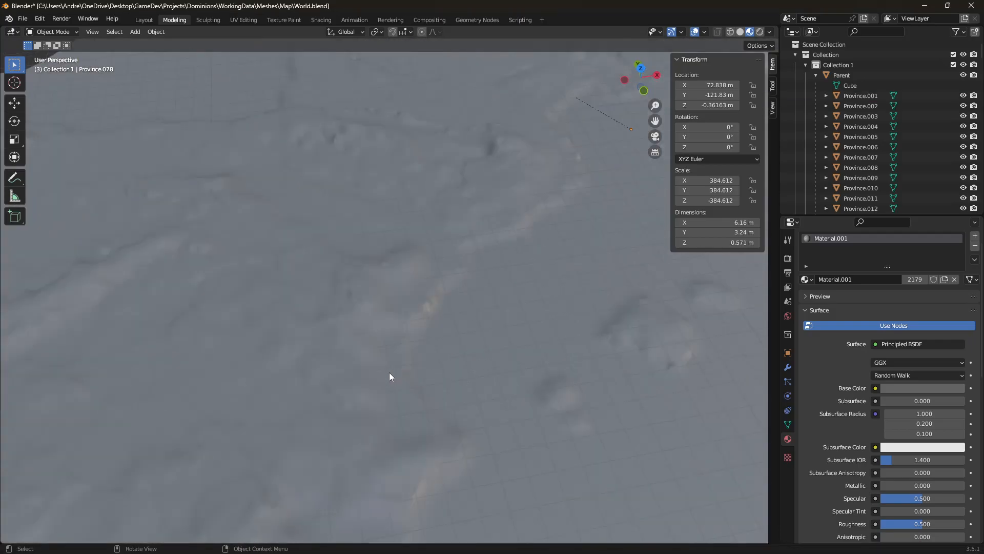
Switch the viewport shading to solid and select all province objects
key("z")
left_click(474, 353)
scroll(469, 336, "down", 8)
scroll(435, 331, "up", 12)
key("a")
scroll(402, 333, "down", 8)
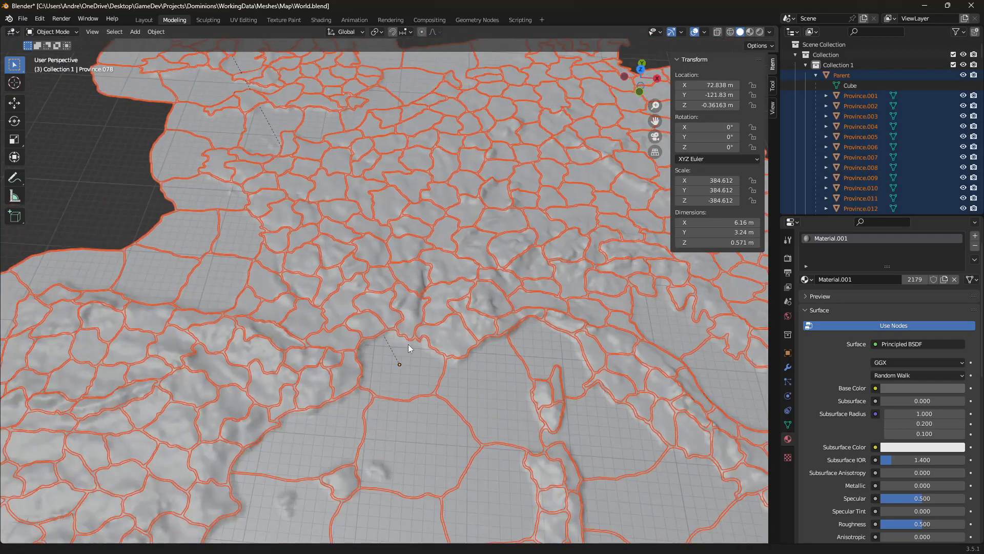
Examine individual province objects by selecting them and toggling Edit Mode
left_click(338, 281)
scroll(337, 282, "up", 5)
scroll(337, 283, "up", 5)
left_click(371, 288)
key("Tab")
key("Tab")
scroll(405, 311, "down", 6)
scroll(405, 308, "down", 2)
left_click_drag(195, 216, 558, 391)
left_click(241, 240)
left_click_drag(242, 239, 357, 297)
key("a")
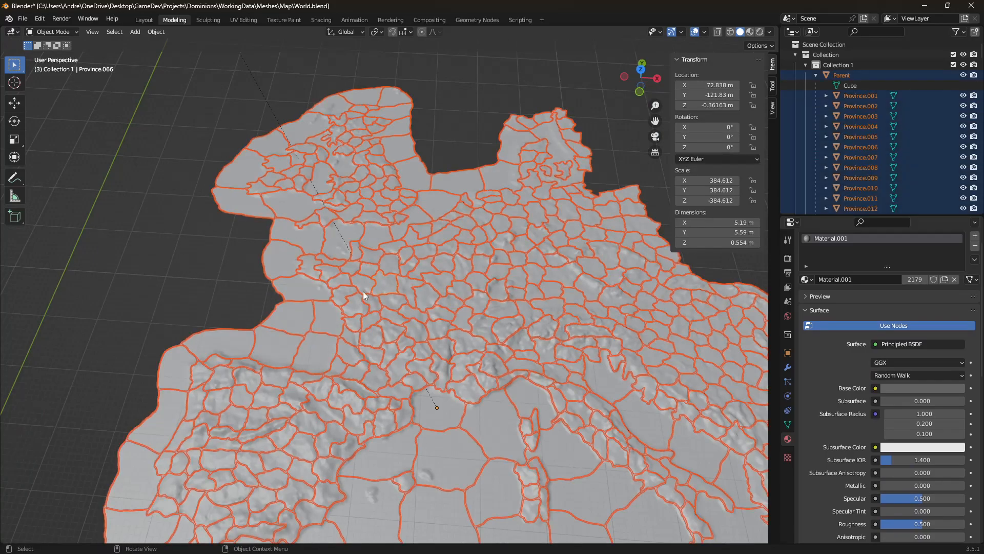
scroll(432, 321, "up", 2)
Enter Edit Mode and zoom in to examine the province mesh topology and modifiers
key("Tab")
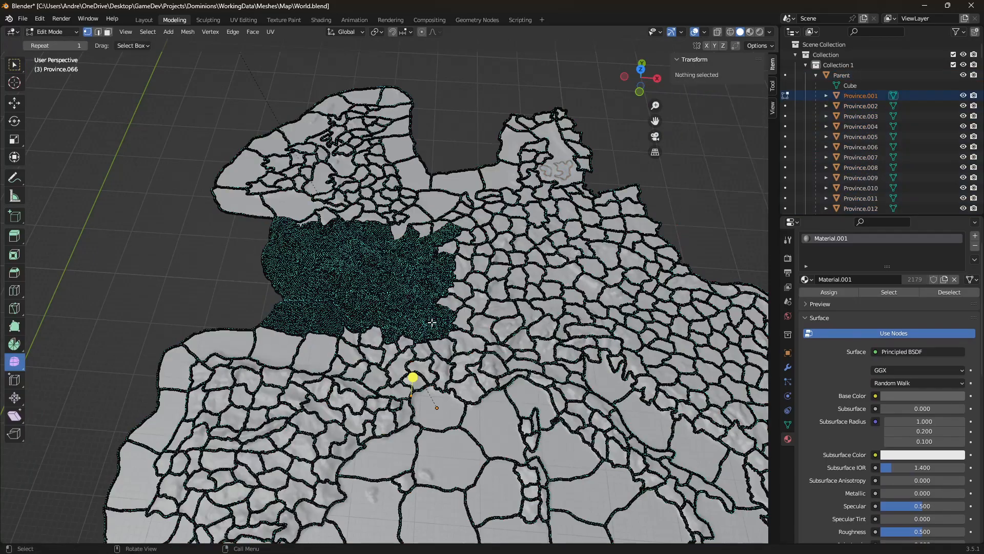
scroll(430, 328, "up", 5)
middle_click_drag(429, 336, 437, 339)
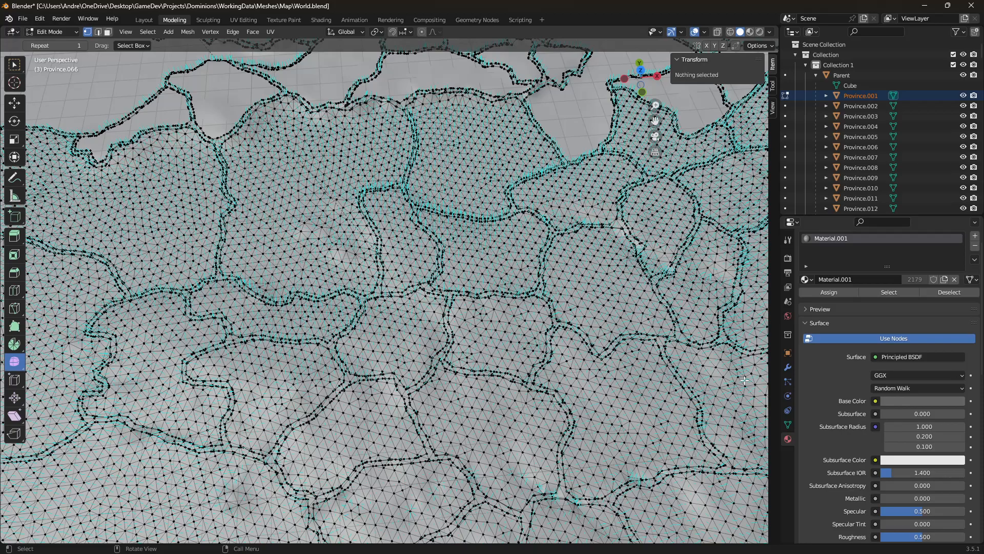
left_click(787, 368)
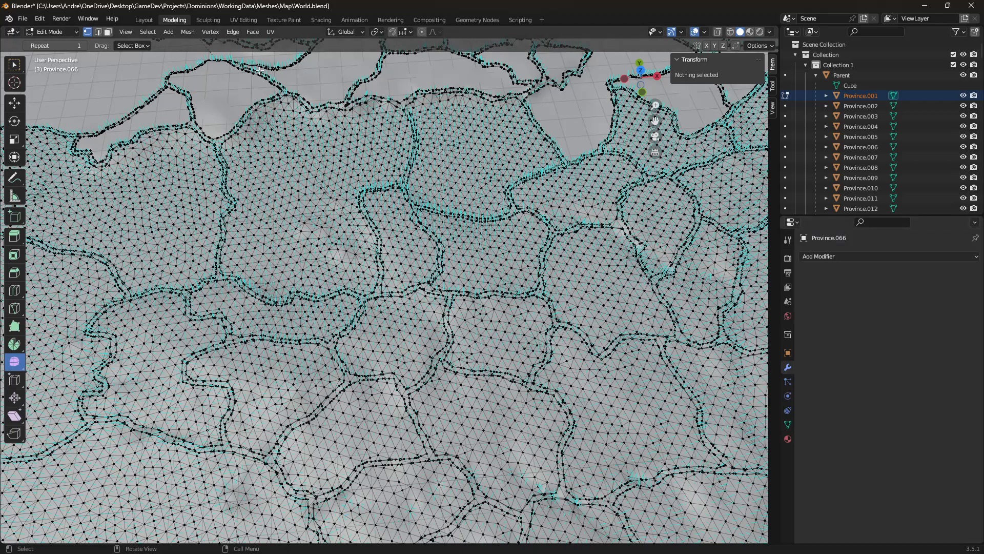
Try Knife Project on the province mesh, then leave Edit Mode
left_click(188, 31)
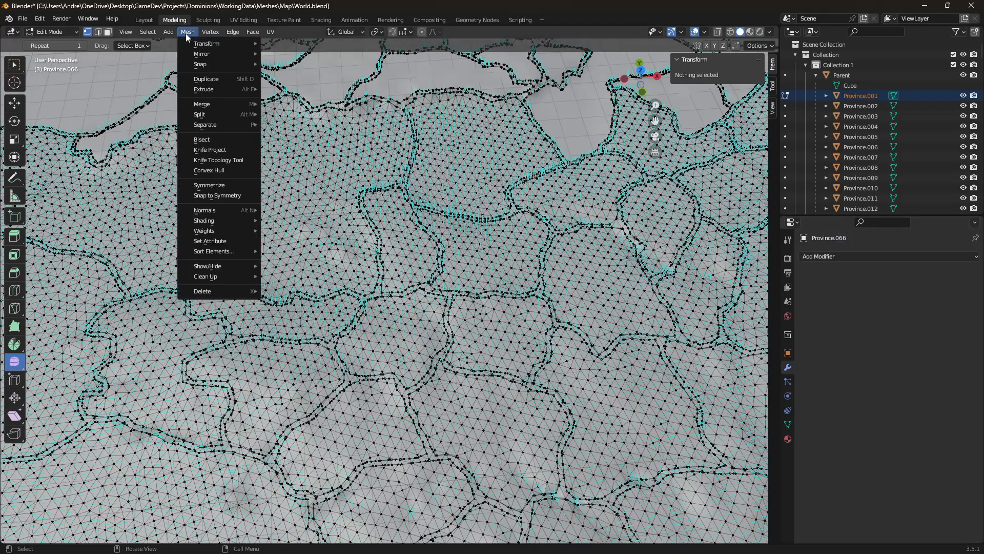
left_click(231, 149)
scroll(373, 243, "up", 3)
scroll(365, 250, "down", 7)
key("Tab")
Leave the mesh menu in Object Mode and select a single province object on the map
left_click(127, 291)
scroll(361, 266, "down", 6)
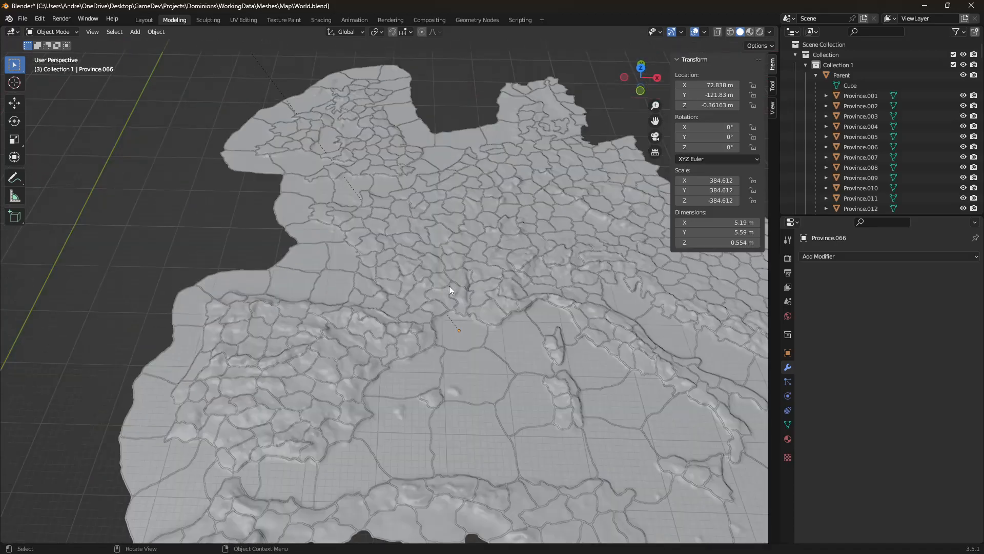
scroll(449, 287, "up", 2)
scroll(436, 289, "up", 3)
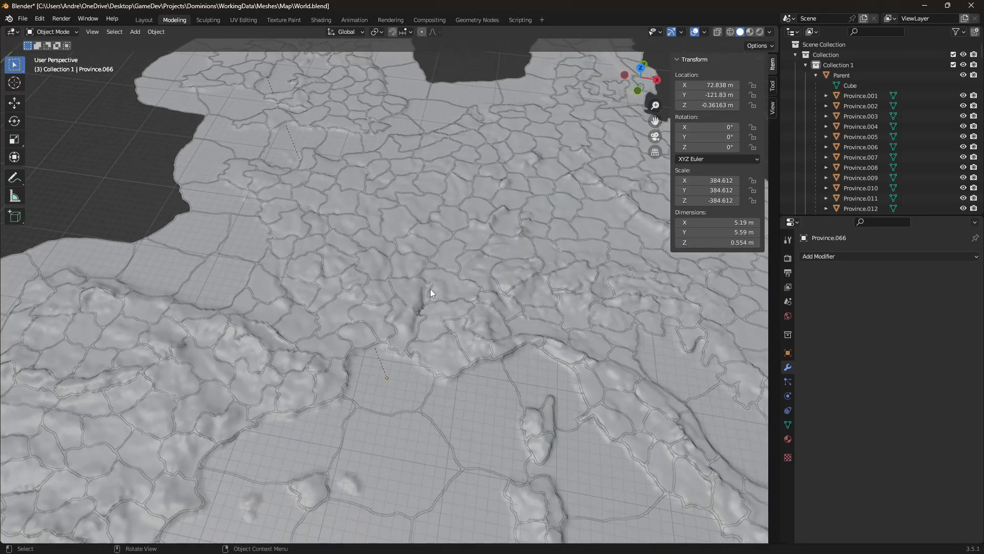
scroll(430, 292, "up", 2)
key("a")
left_click(224, 183)
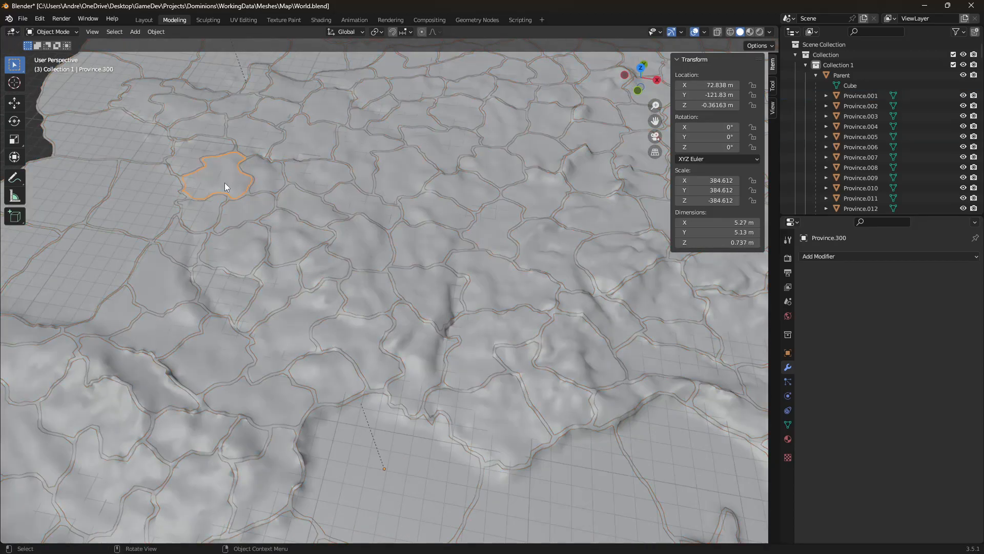
left_click(276, 196)
key("a")
key("g")
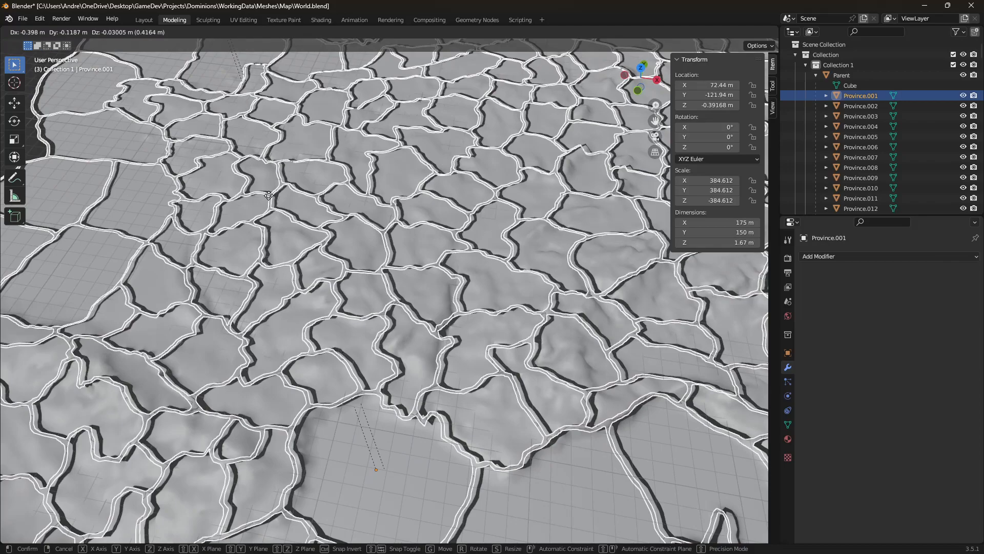
key("Escape")
Switch to Godot Engine and open the world scene's 3D viewport
scroll(270, 193, "down", 10)
left_click(278, 223)
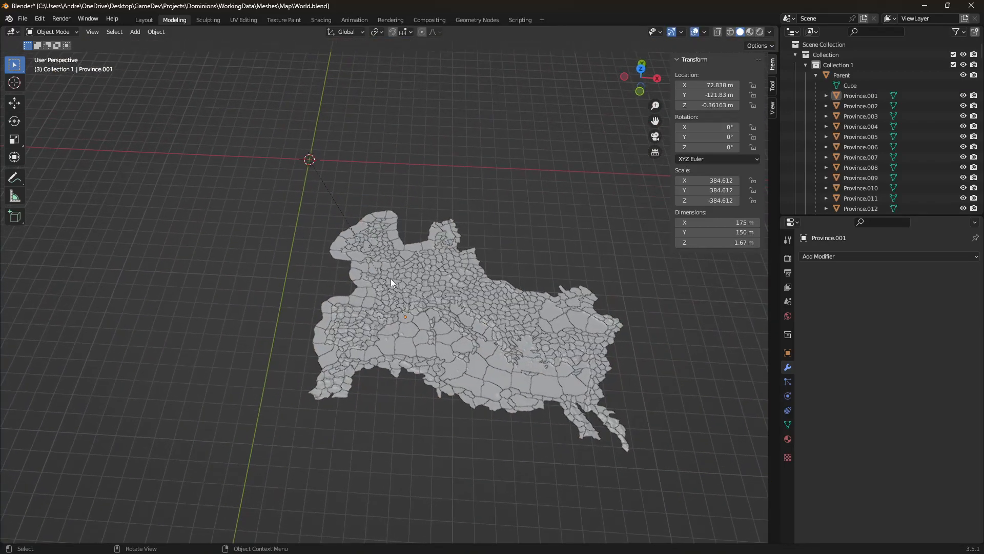
scroll(347, 172, "up", 6)
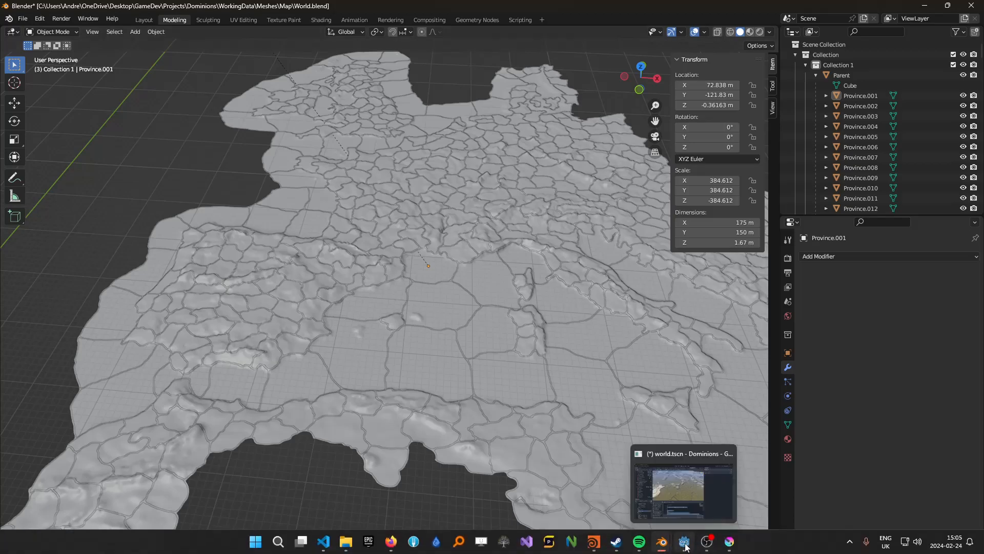
left_click(684, 541)
scroll(425, 291, "up", 5)
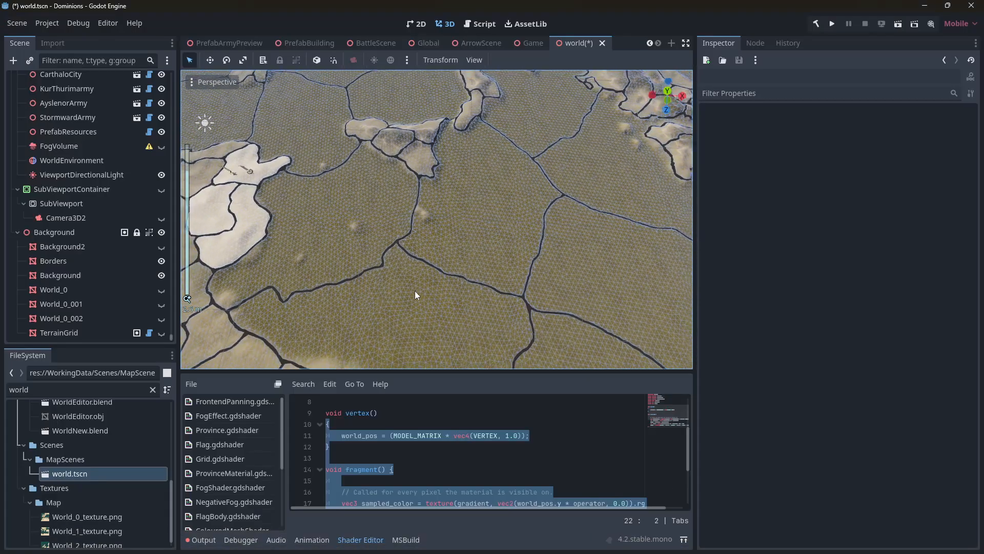
Fly through the 3D viewport to inspect the province borders over the terrain
mouse_move(446, 287)
right_mouse_down()
mouse_move(392, 187)
mouse_move(454, 190)
mouse_move(490, 254)
mouse_move(494, 237)
mouse_move(444, 290)
right_mouse_up()
key("w")
key("a")
key("w")
key("s")
key("d")
key("s")
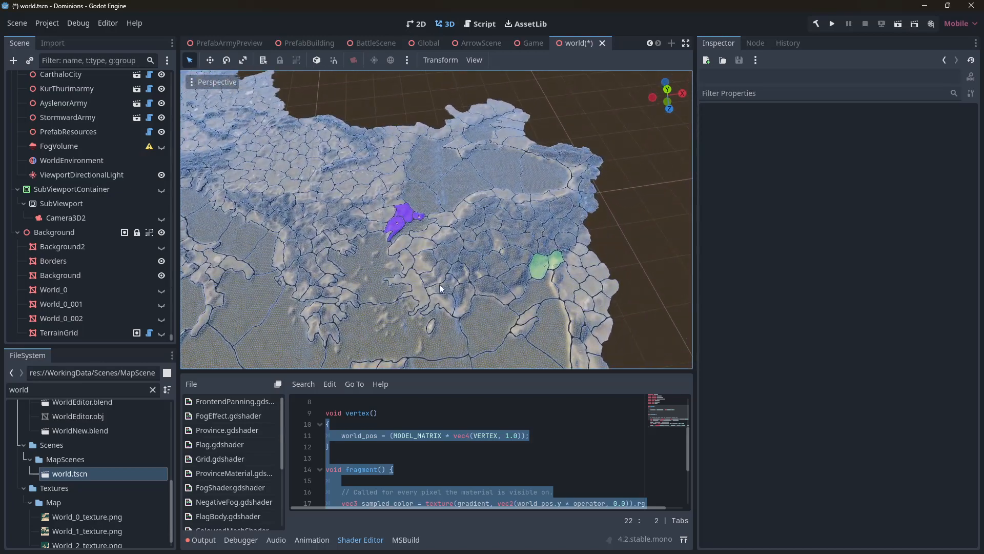
mouse_move(171, 337)
left_mouse_down()
mouse_move(171, 218)
mouse_move(161, 334)
left_mouse_up()
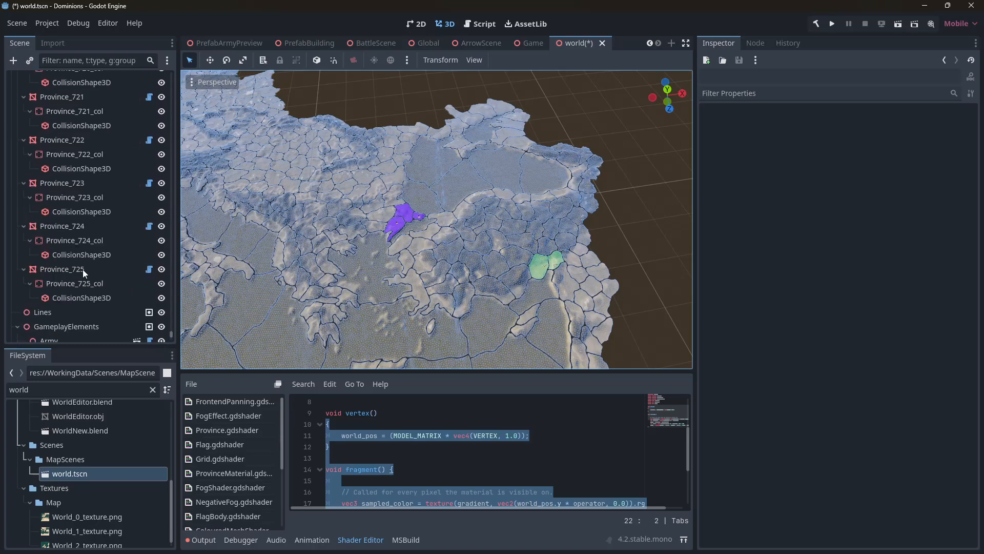
key("w")
key("a")
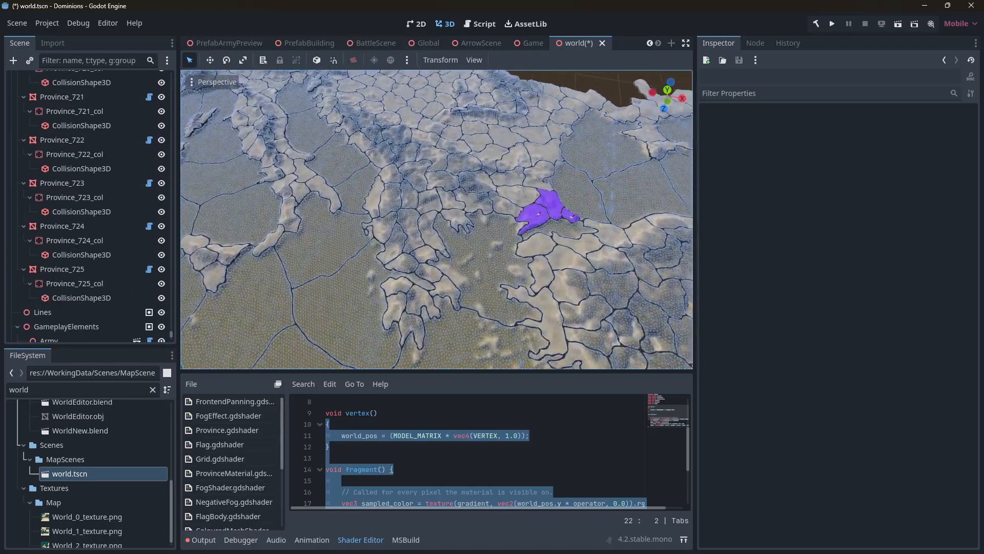
scroll(437, 219, "up", 2)
key("w")
right_click_drag(388, 236, 402, 278)
key("w")
left_click(441, 232)
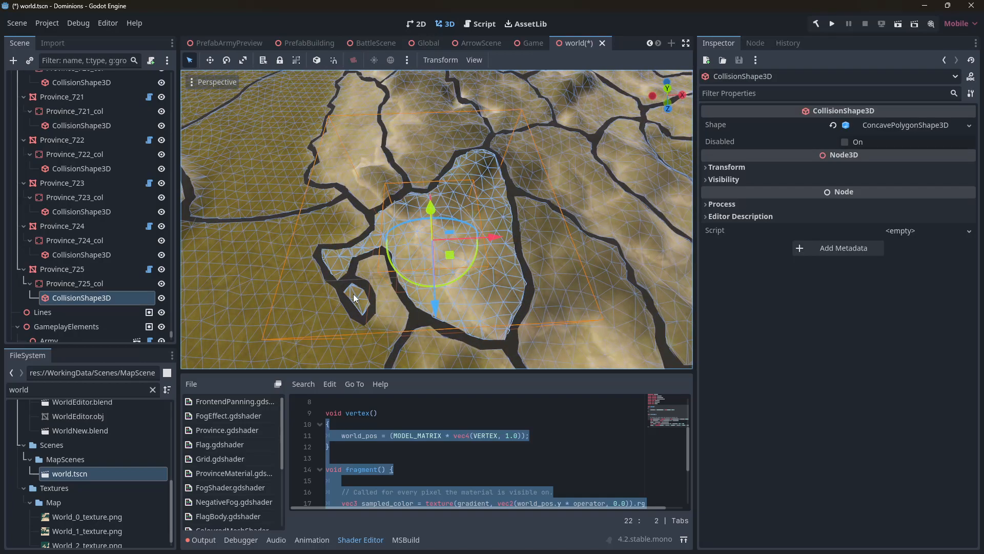
right_click_drag(389, 268, 396, 266)
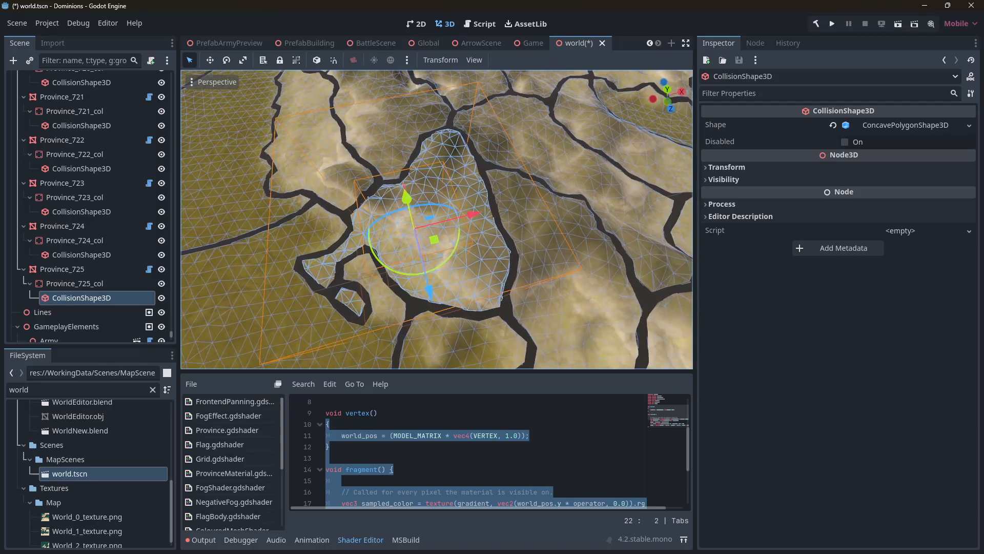
left_click_drag(419, 204, 382, 121)
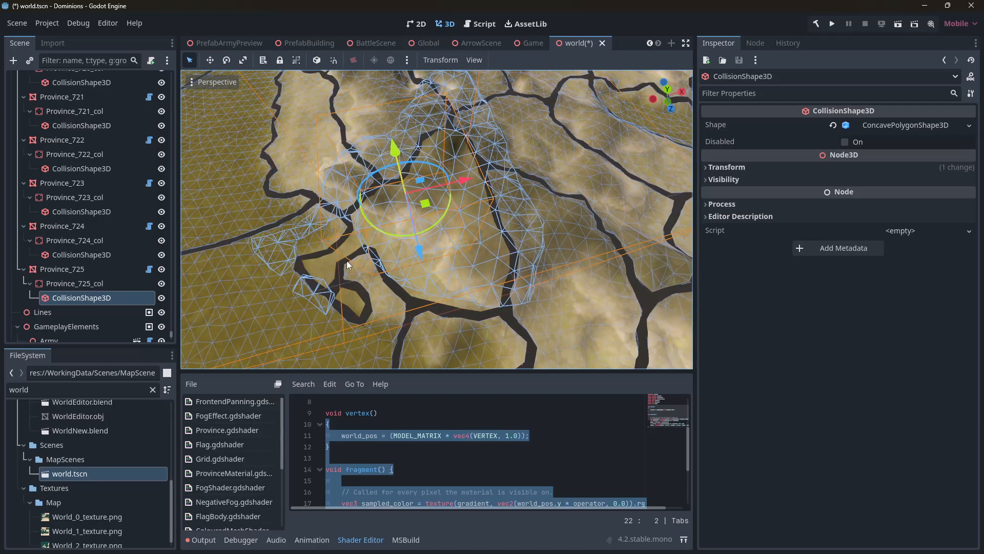
key("ctrl+z")
Inspect the province collision meshes and border geometry up close in the viewport
mouse_move(382, 297)
right_mouse_down()
mouse_move(386, 279)
mouse_move(405, 269)
mouse_move(385, 274)
mouse_move(385, 306)
right_mouse_up()
key("s")
key("w")
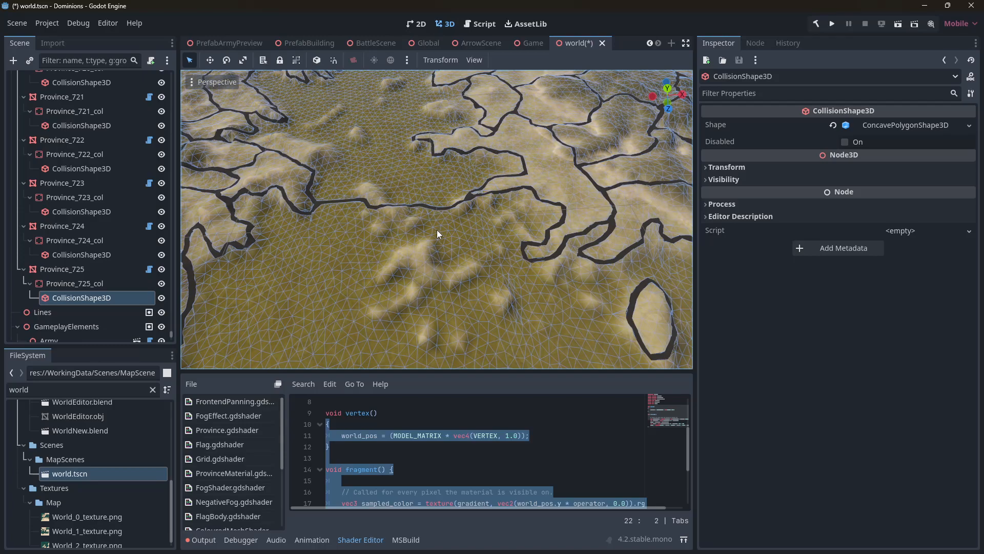
scroll(396, 255, "down", 2)
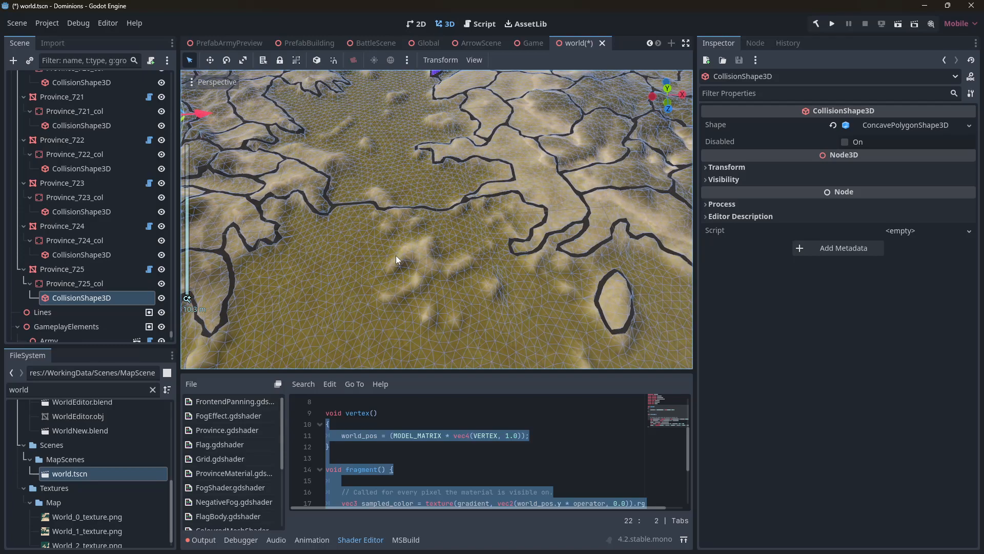
scroll(385, 246, "down", 15)
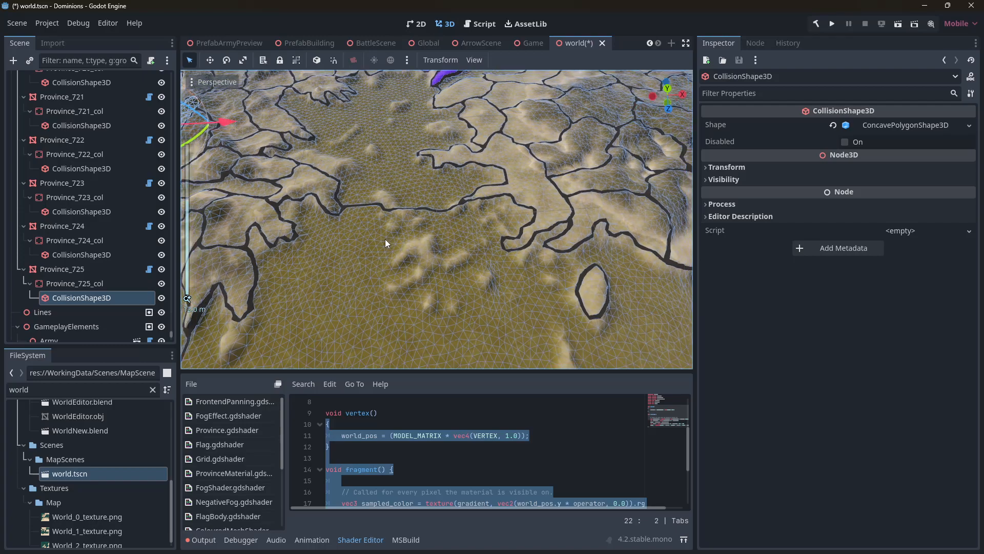
left_click(598, 199)
middle_click_drag(550, 217, 318, 225)
right_click_drag(317, 225, 363, 218)
key("w")
scroll(283, 199, "up", 2)
key("w")
key("a")
key("w")
key("a")
key("w")
key("a")
right_click_drag(375, 267, 382, 280)
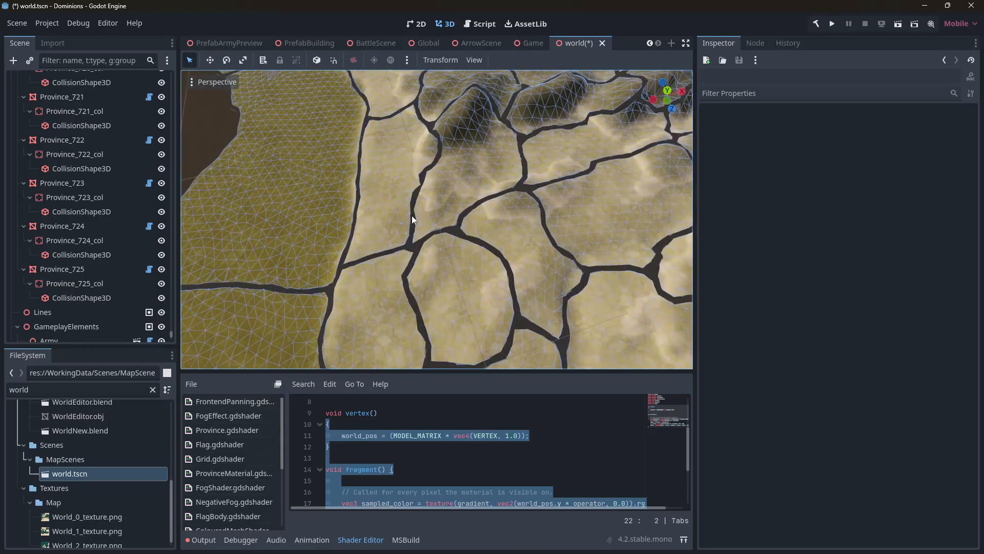
right_click_drag(398, 247, 377, 227)
key("w")
key("s")
key("w")
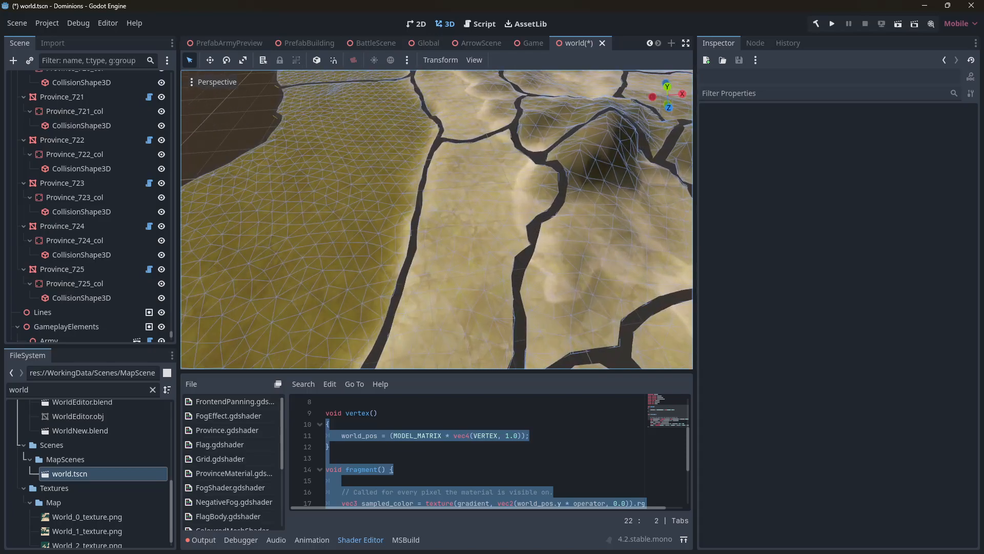
key("d")
right_click_drag(422, 268, 377, 231)
key("a")
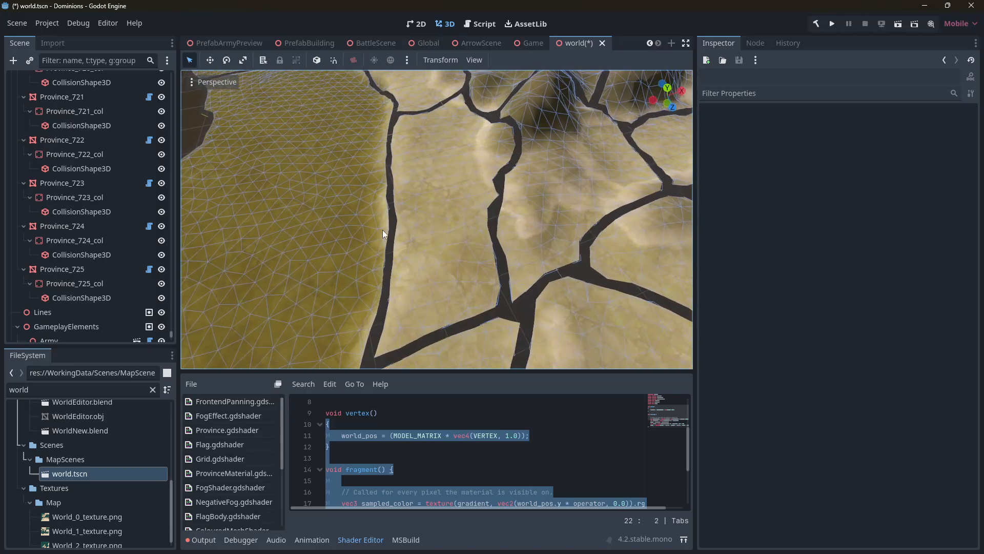
Select a province collision shape, then toggle the Borders node's visibility off and back on
left_click(393, 220)
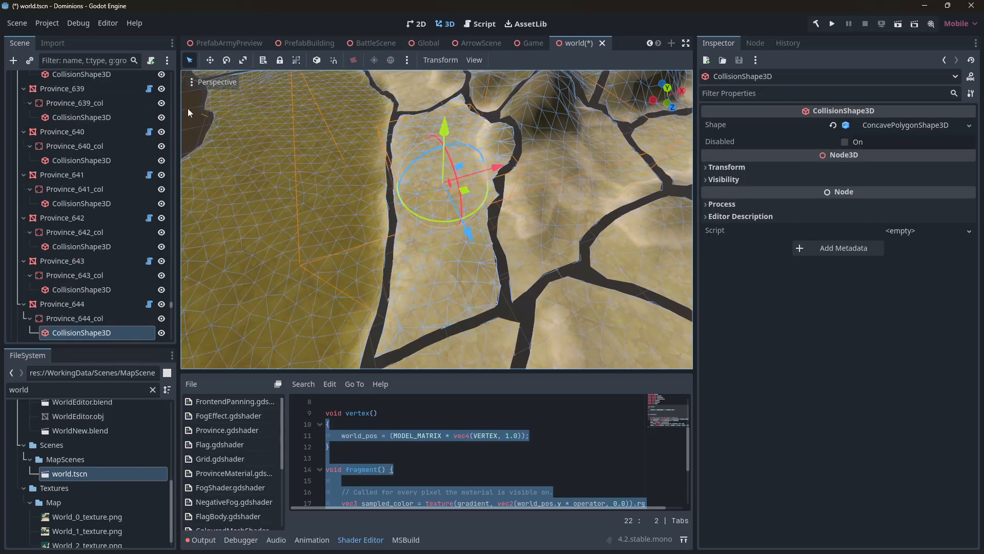
left_click_drag(170, 302, 170, 338)
left_click(123, 260)
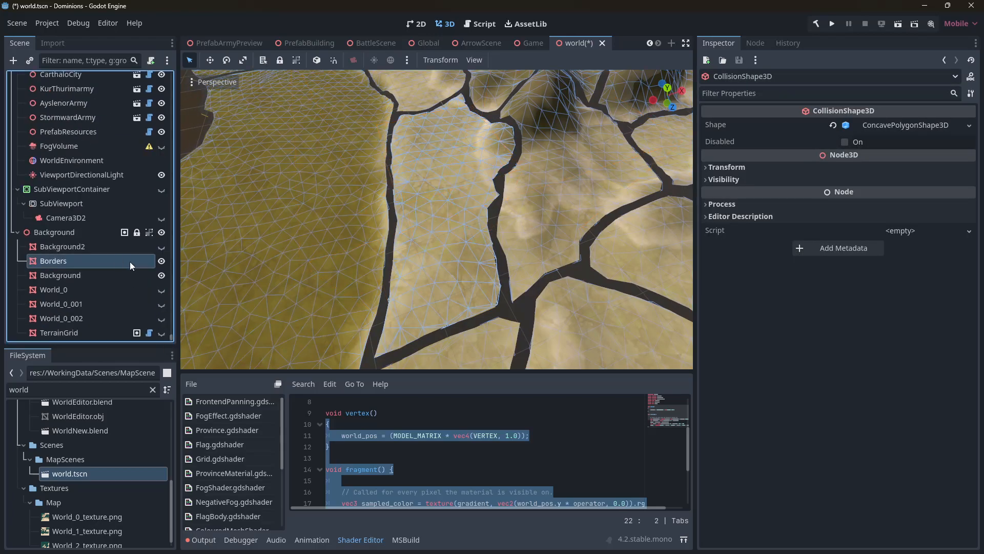
left_click(161, 262)
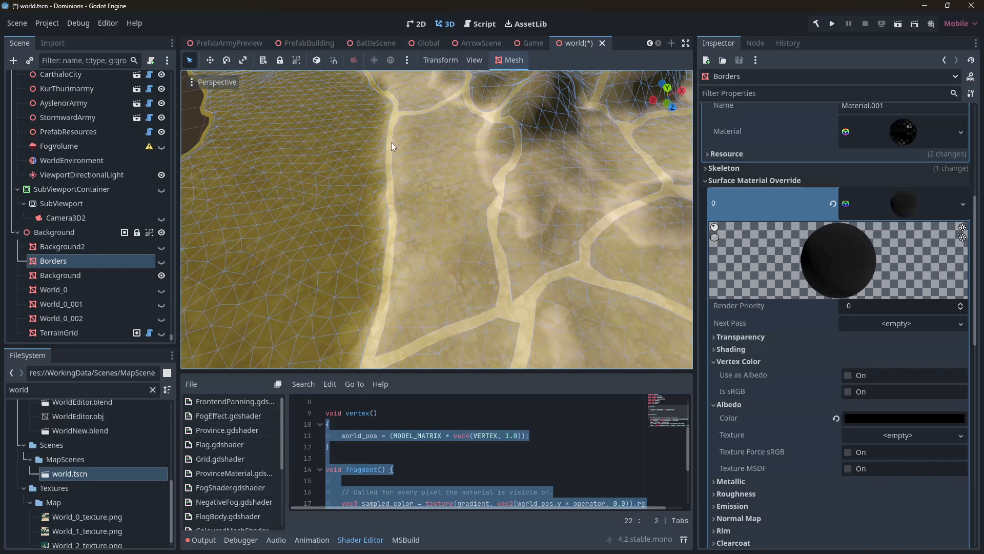
left_click(161, 261)
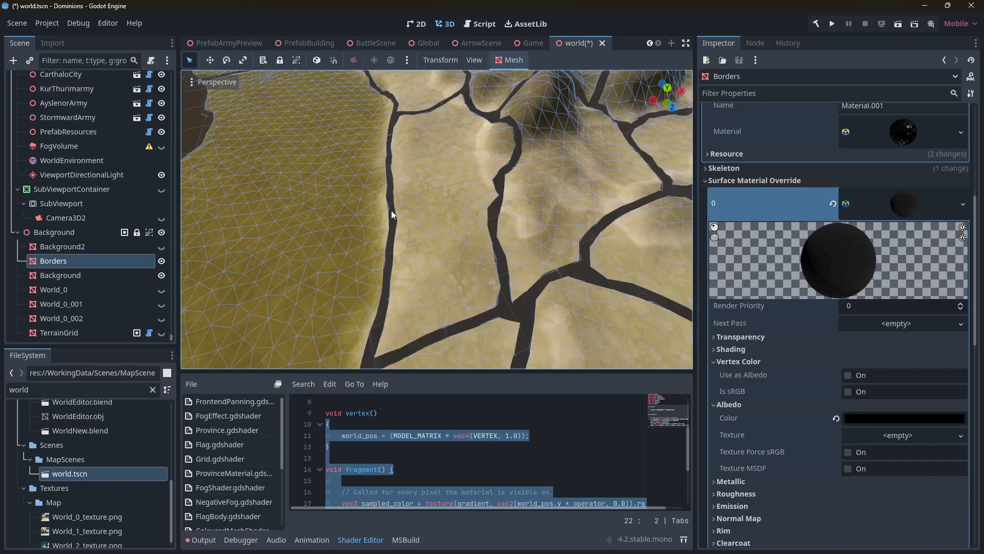
Fly around the terrain to examine how the borders sit on the displaced province meshes
scroll(507, 205, "down", 10)
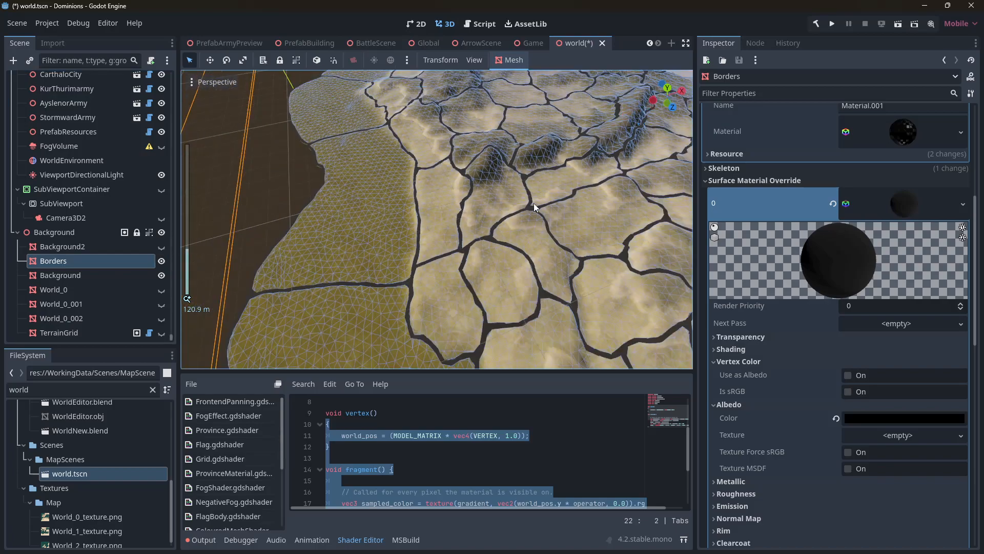
left_click(343, 124)
right_click_drag(344, 124, 325, 148)
scroll(343, 124, "up", 5)
key("w")
key("w")
key("s")
key("w")
key("w")
mouse_move(454, 179)
right_mouse_down()
mouse_move(456, 188)
mouse_move(442, 177)
mouse_move(449, 219)
mouse_move(449, 205)
mouse_move(424, 205)
mouse_move(409, 185)
mouse_move(422, 207)
mouse_move(441, 201)
mouse_move(419, 170)
mouse_move(409, 186)
mouse_move(426, 224)
mouse_move(434, 214)
mouse_move(420, 201)
mouse_move(441, 180)
right_mouse_up()
key("s")
scroll(454, 182, "down", 2)
key("w")
key("s")
scroll(448, 200, "up", 4)
key("w")
key("a")
key("w")
key("s")
key("w")
key("s")
key("w")
key("s")
key("w")
scroll(420, 201, "down", 3)
key("w")
key("s")
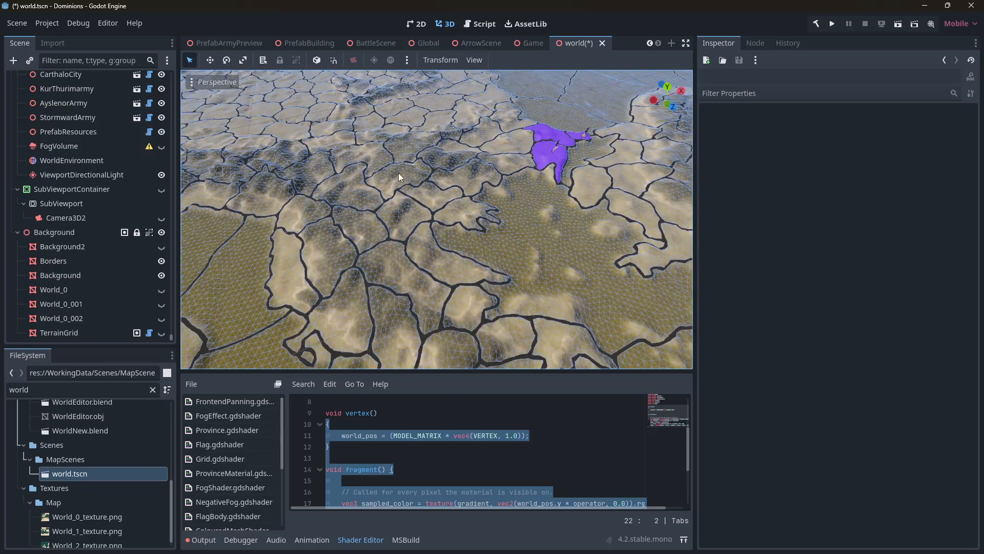
right_click_drag(455, 208, 433, 208)
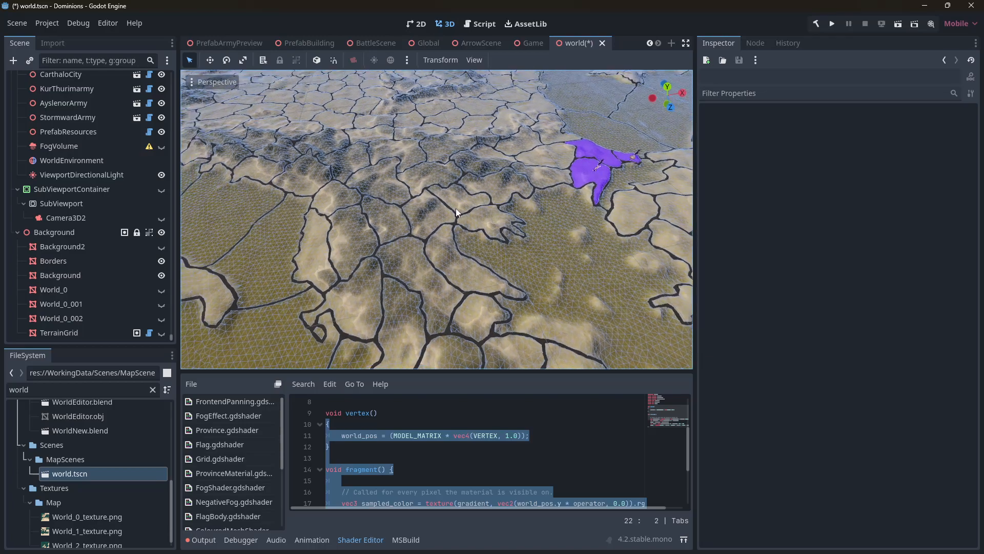